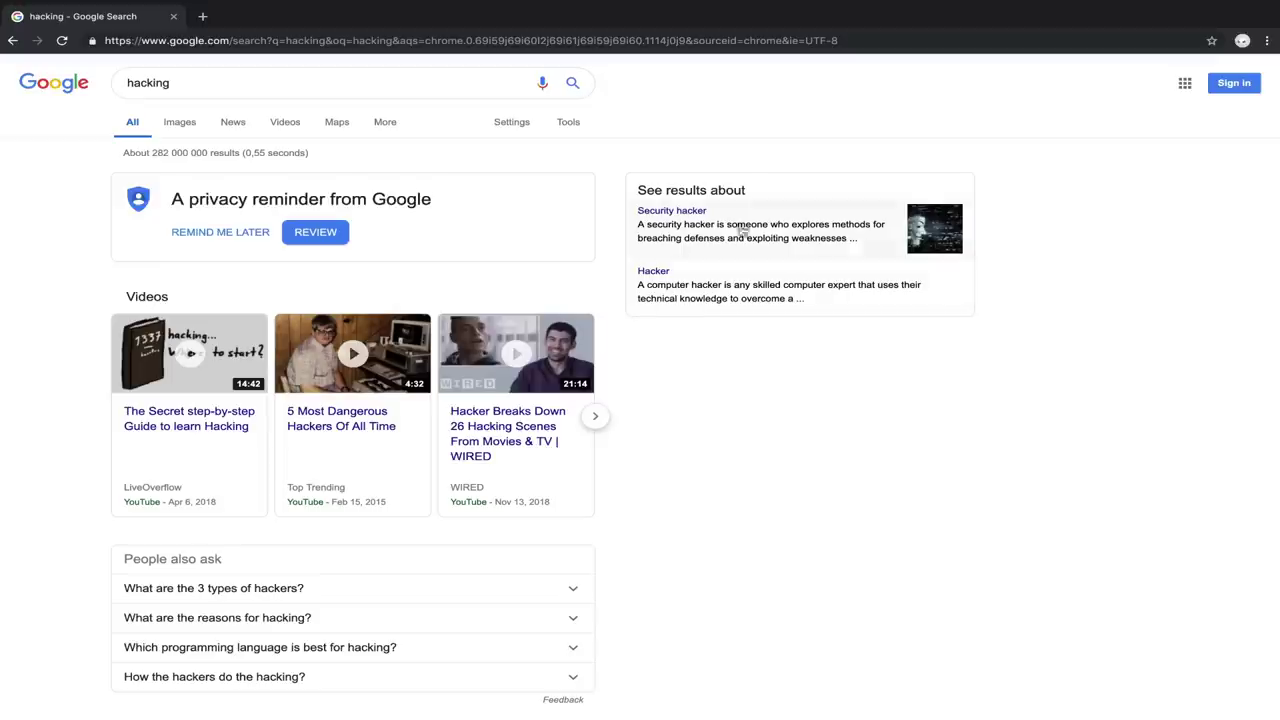
Search for 'my python code wont compile' and scroll through the roughly 10.8 million results.
click(404, 83)
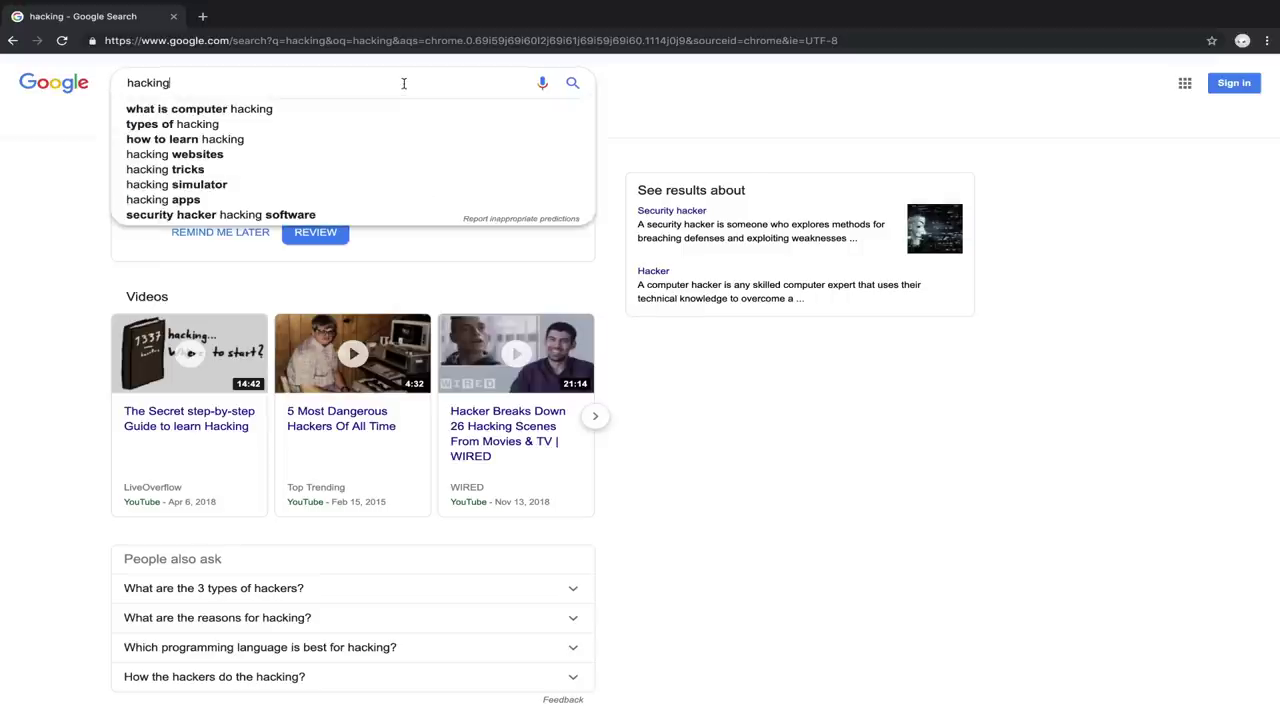
key(ctrl+a)
text(my p)
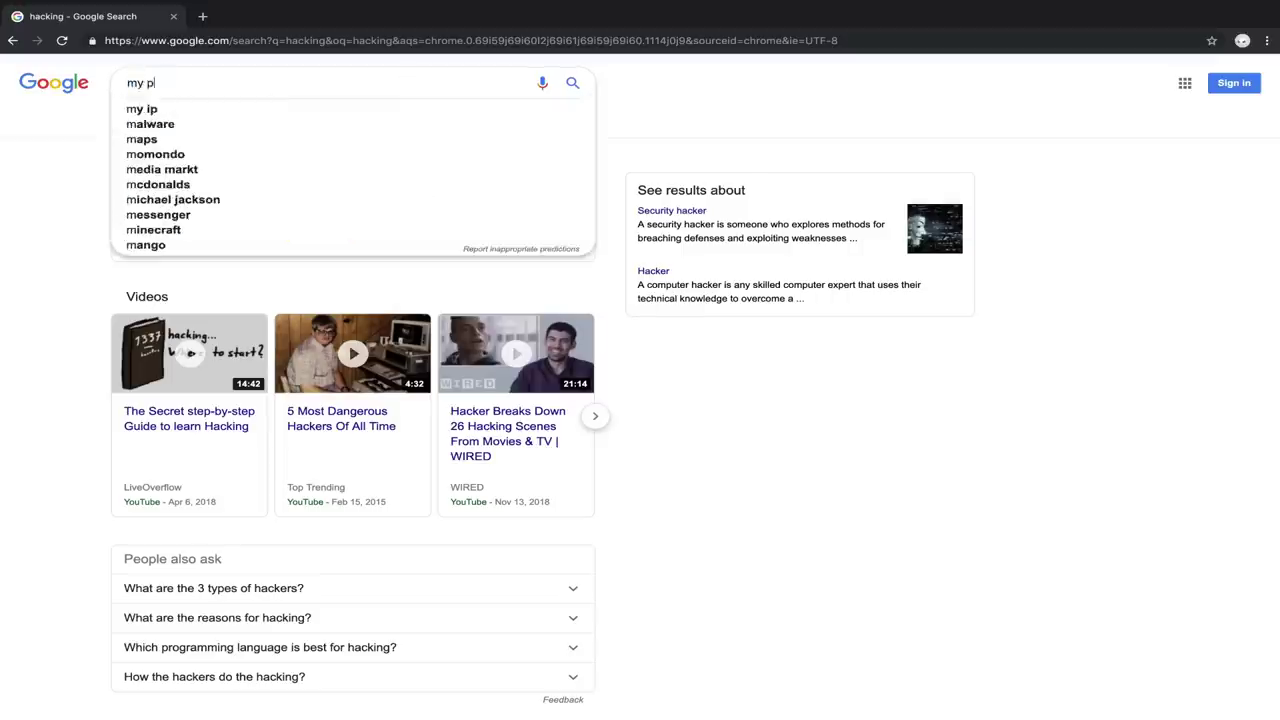
text(ython code wo)
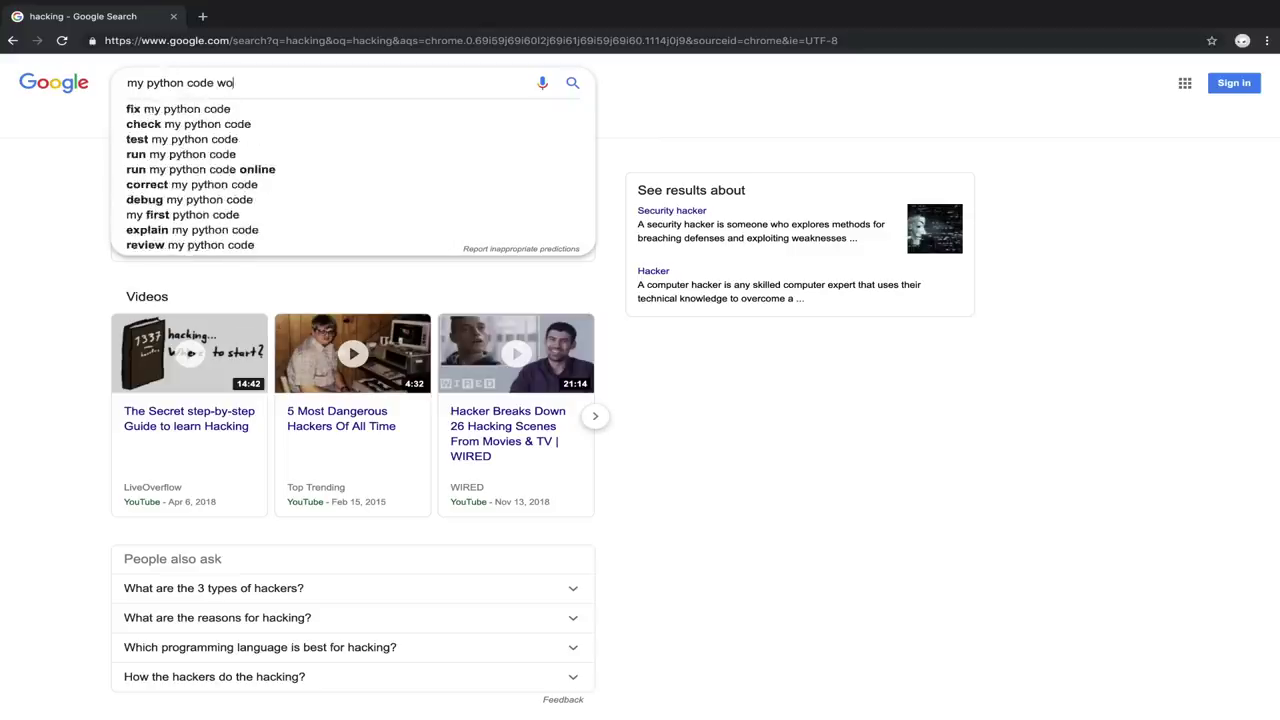
text(nt compile)
key(Return)
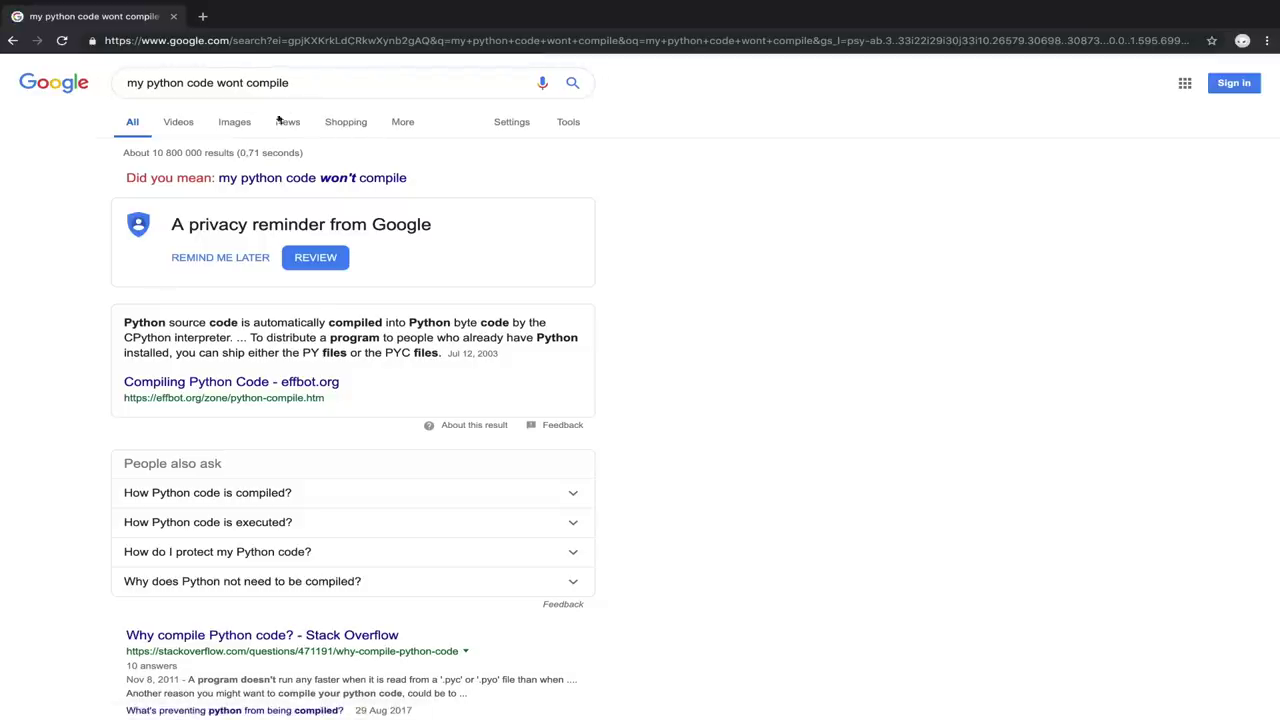
scroll(434, 378, down, 4)
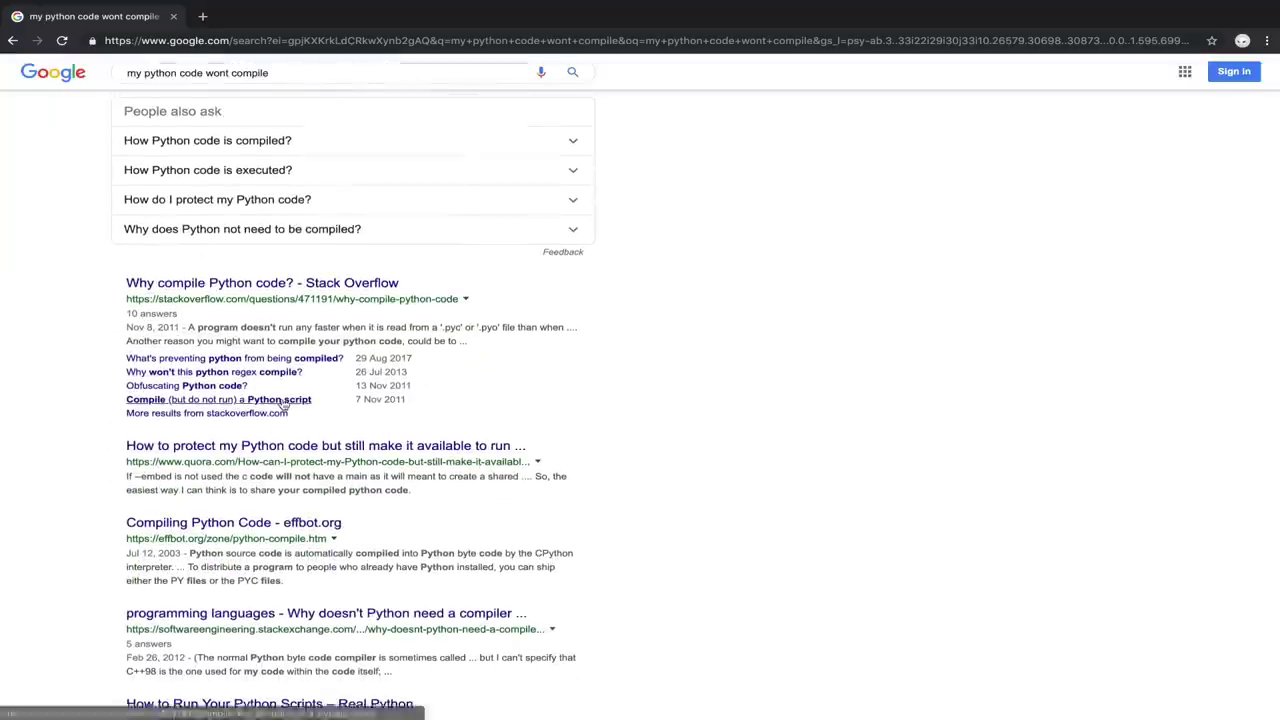
scroll(283, 404, down, 2)
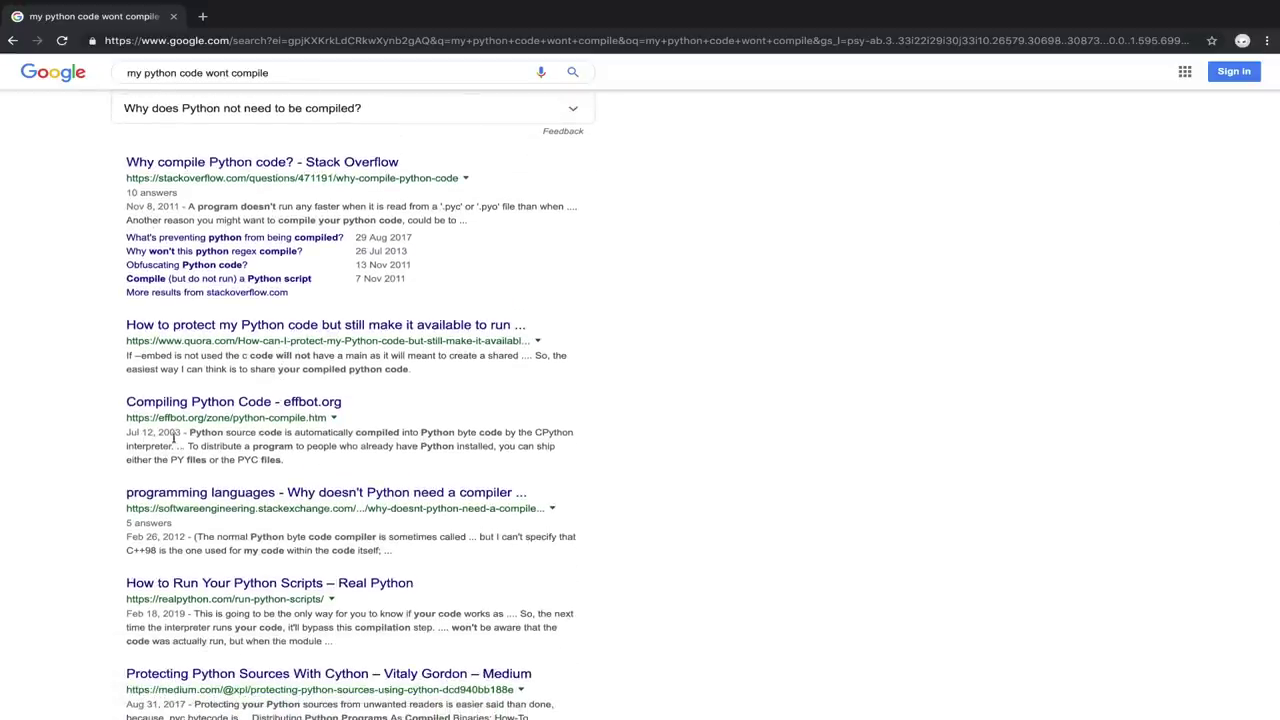
scroll(260, 455, down, 4)
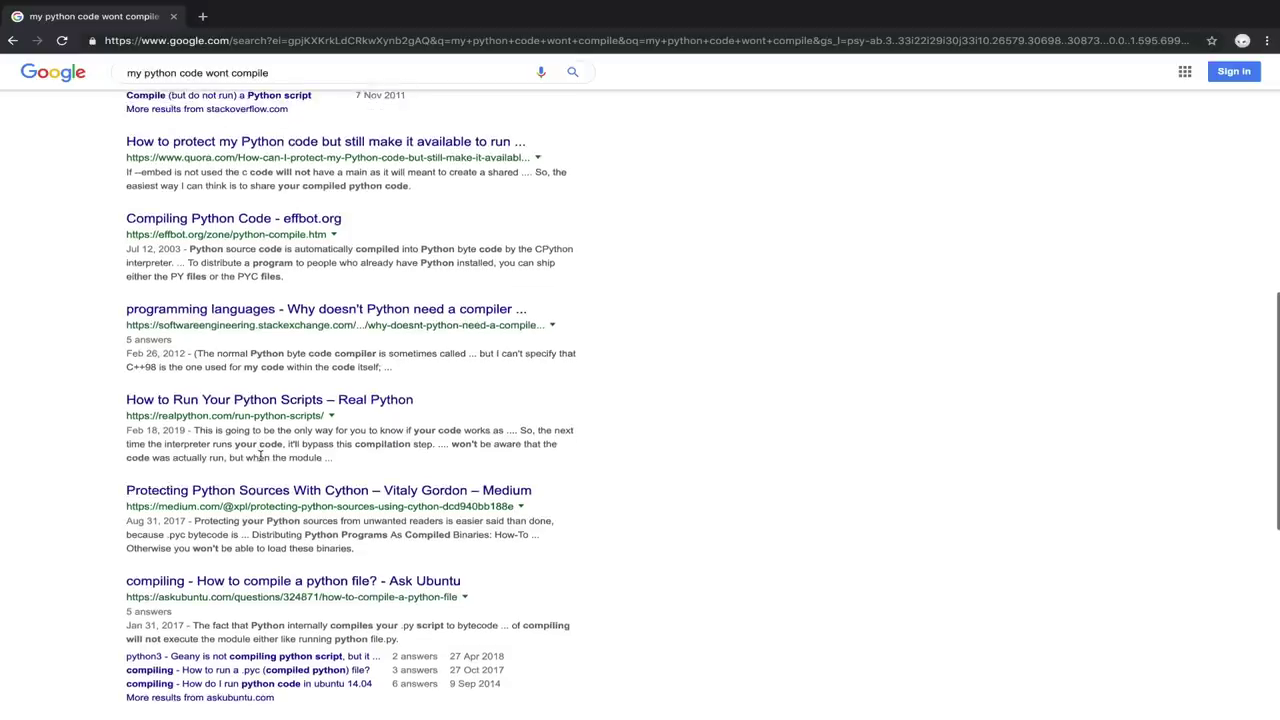
scroll(260, 455, down, 1)
scroll(260, 455, down, 5)
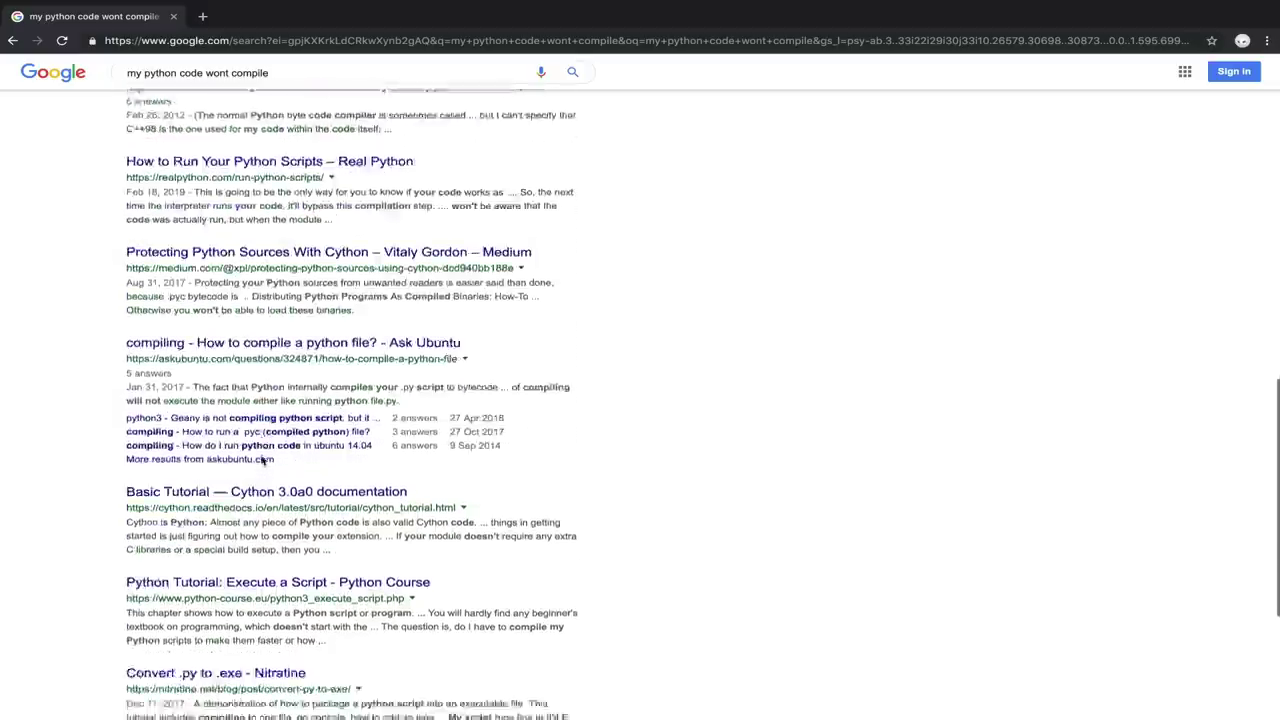
scroll(262, 460, down, 1)
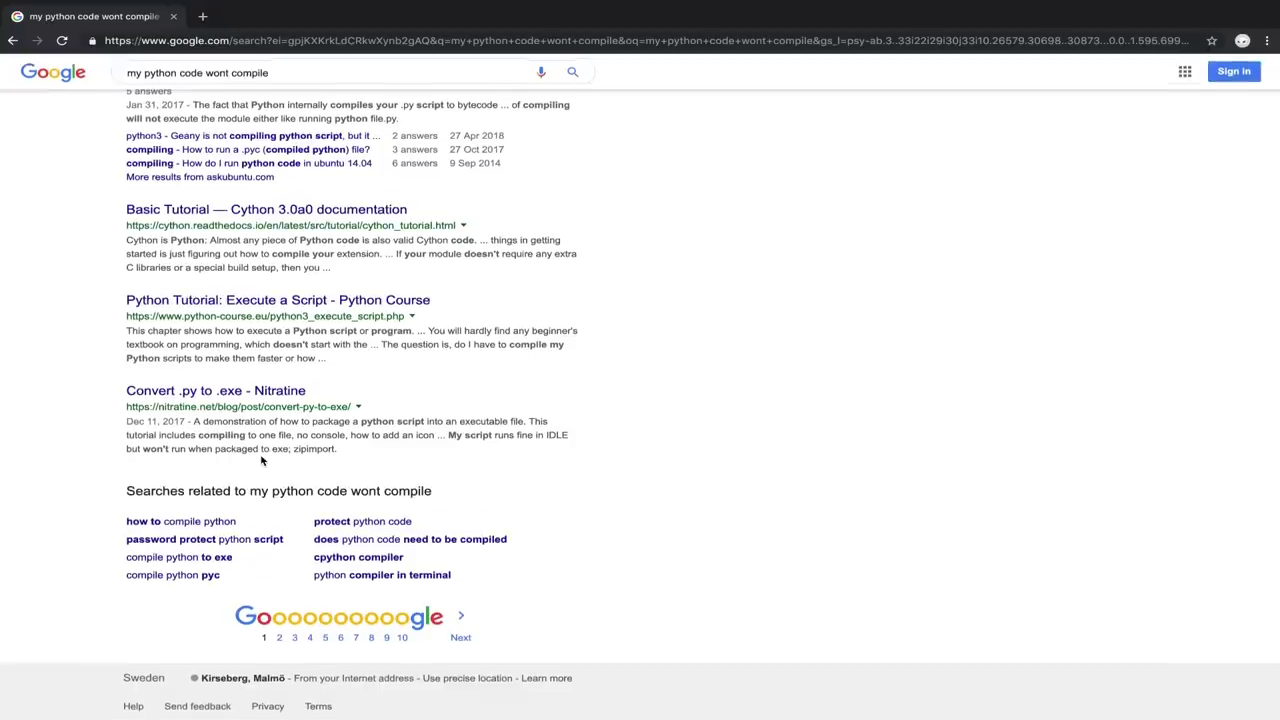
scroll(262, 460, up, 20)
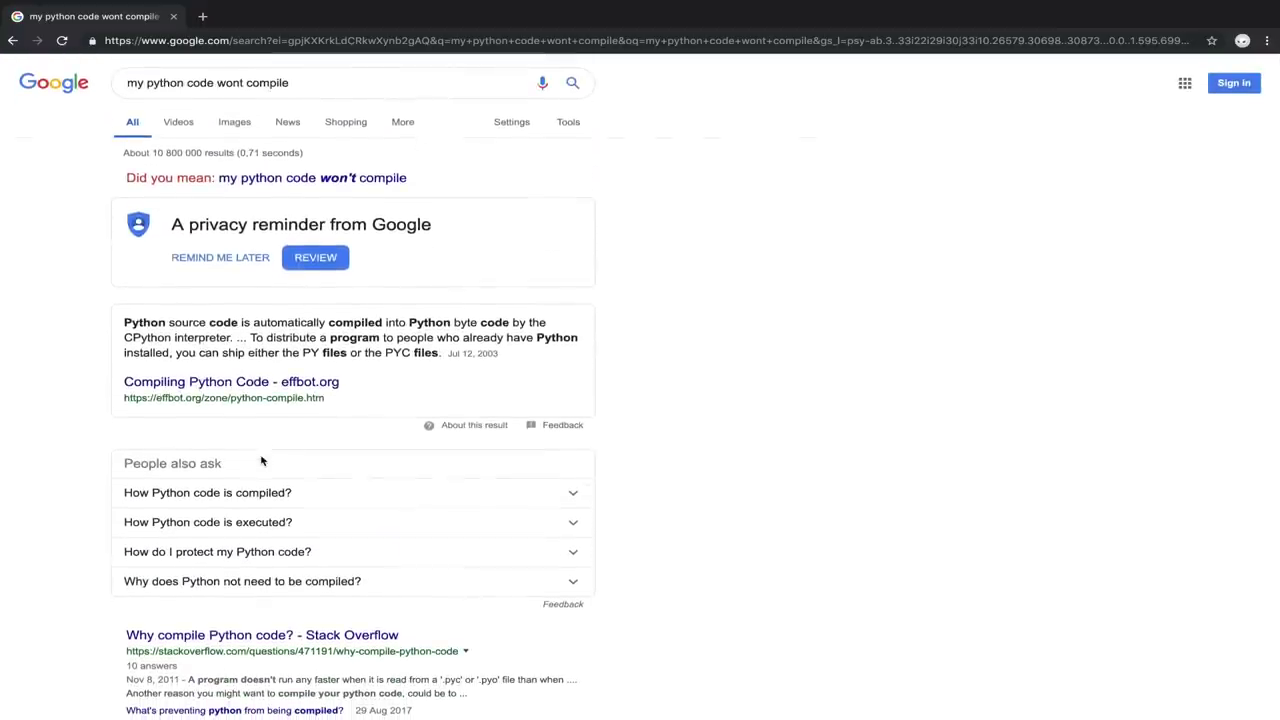
Filter the results to the past year under Tools, after briefly opening and closing Custom range.
click(570, 122)
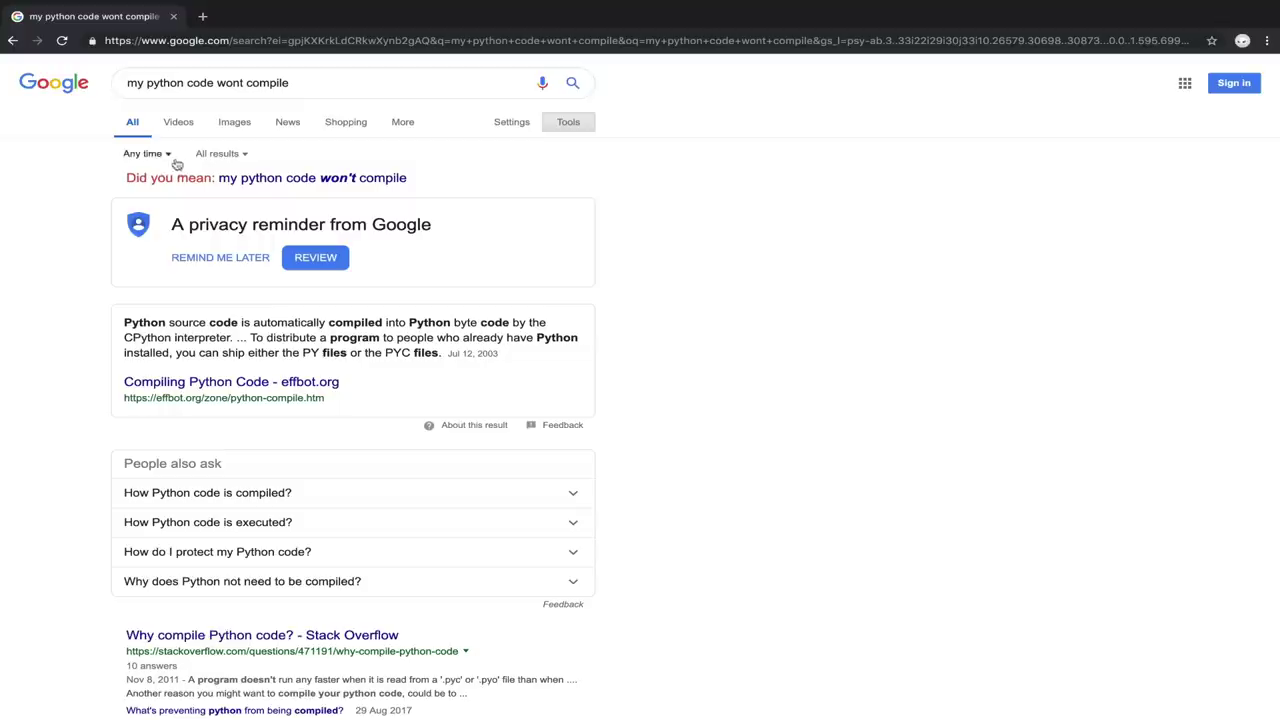
click(145, 154)
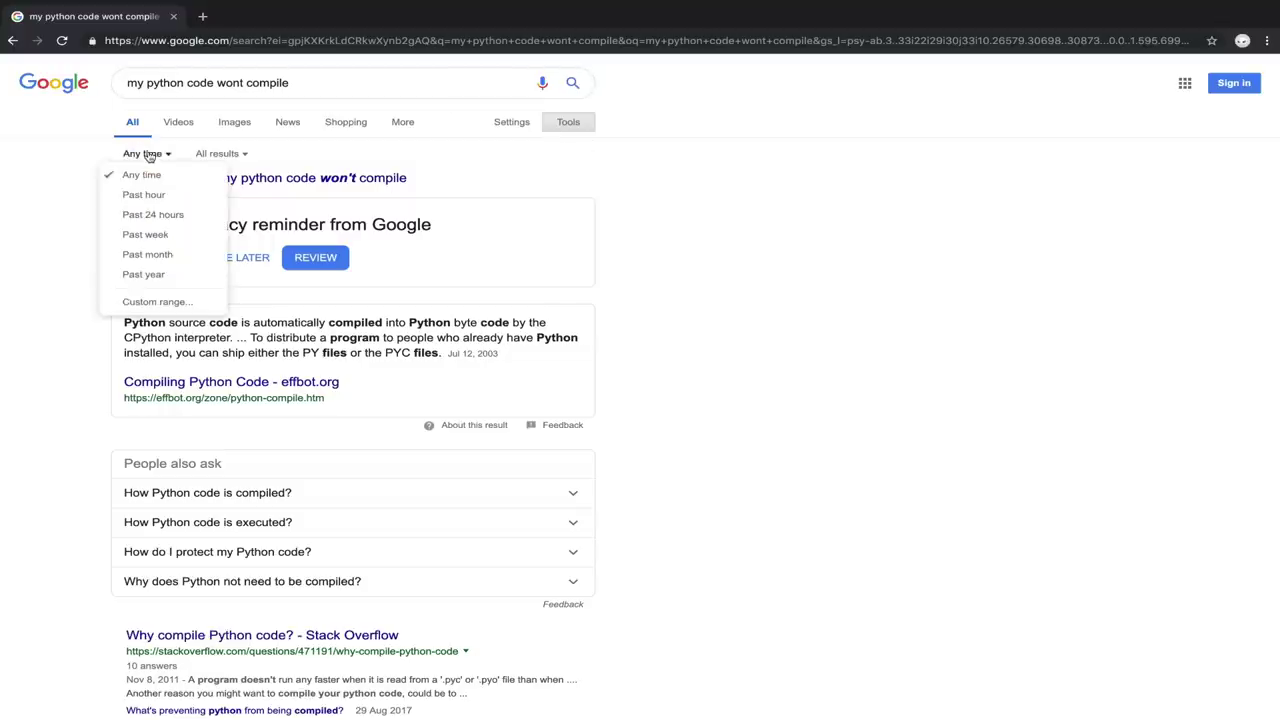
click(160, 302)
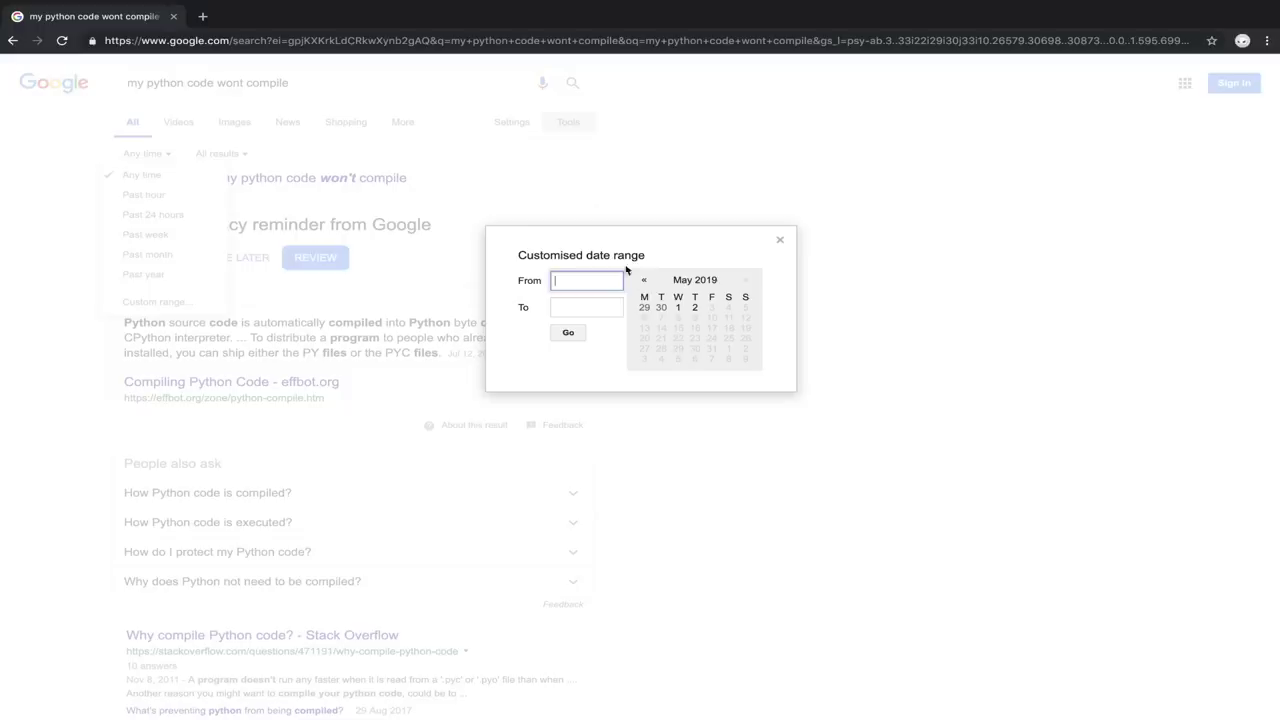
click(781, 241)
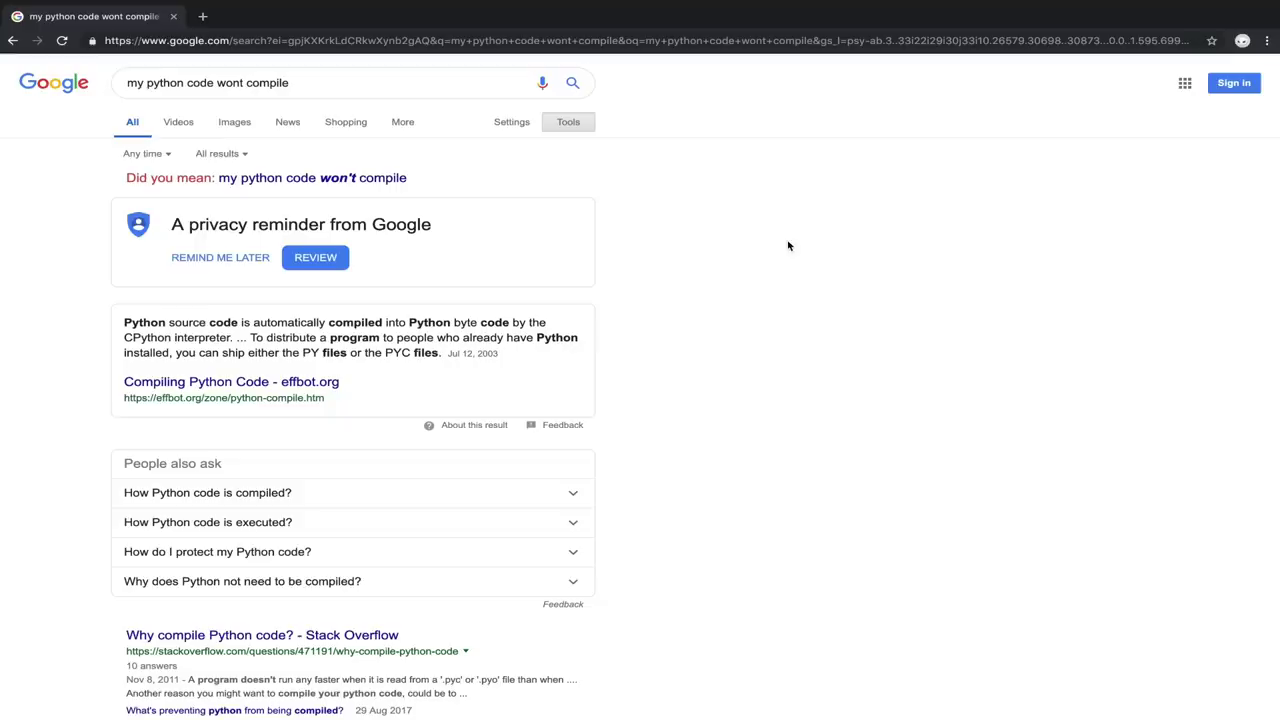
click(140, 154)
click(157, 274)
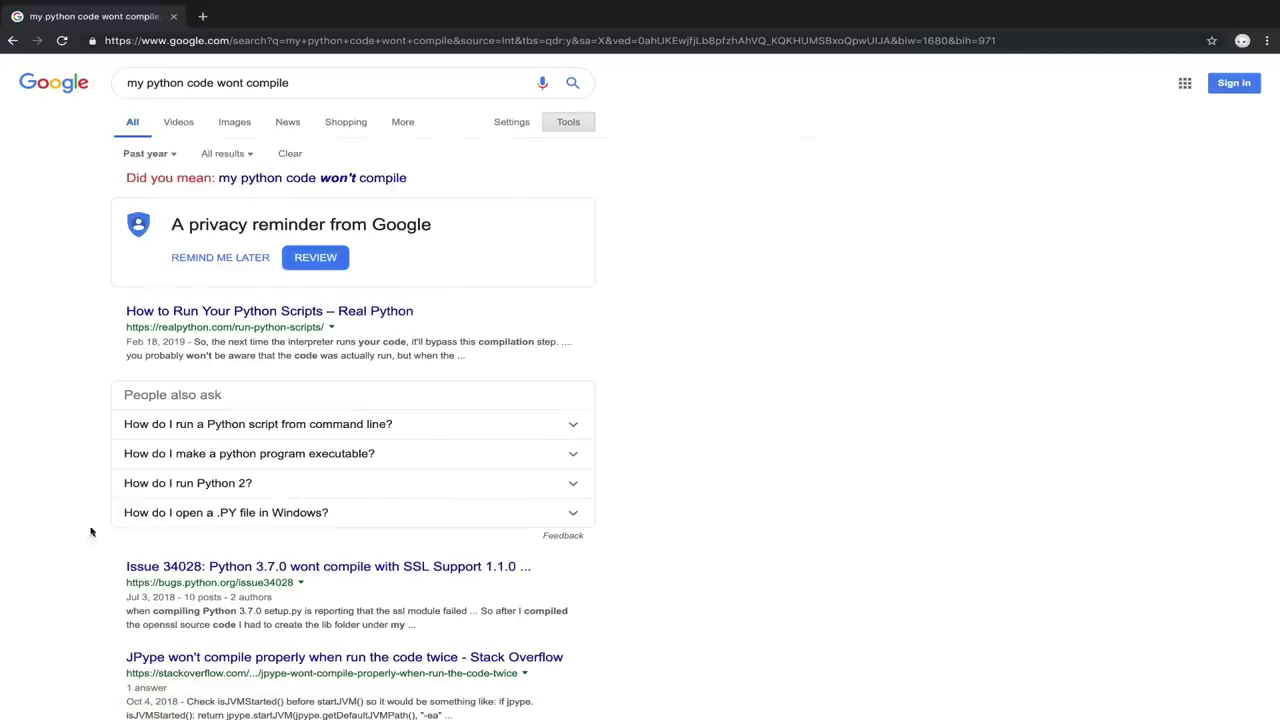
scroll(116, 611, down, 1)
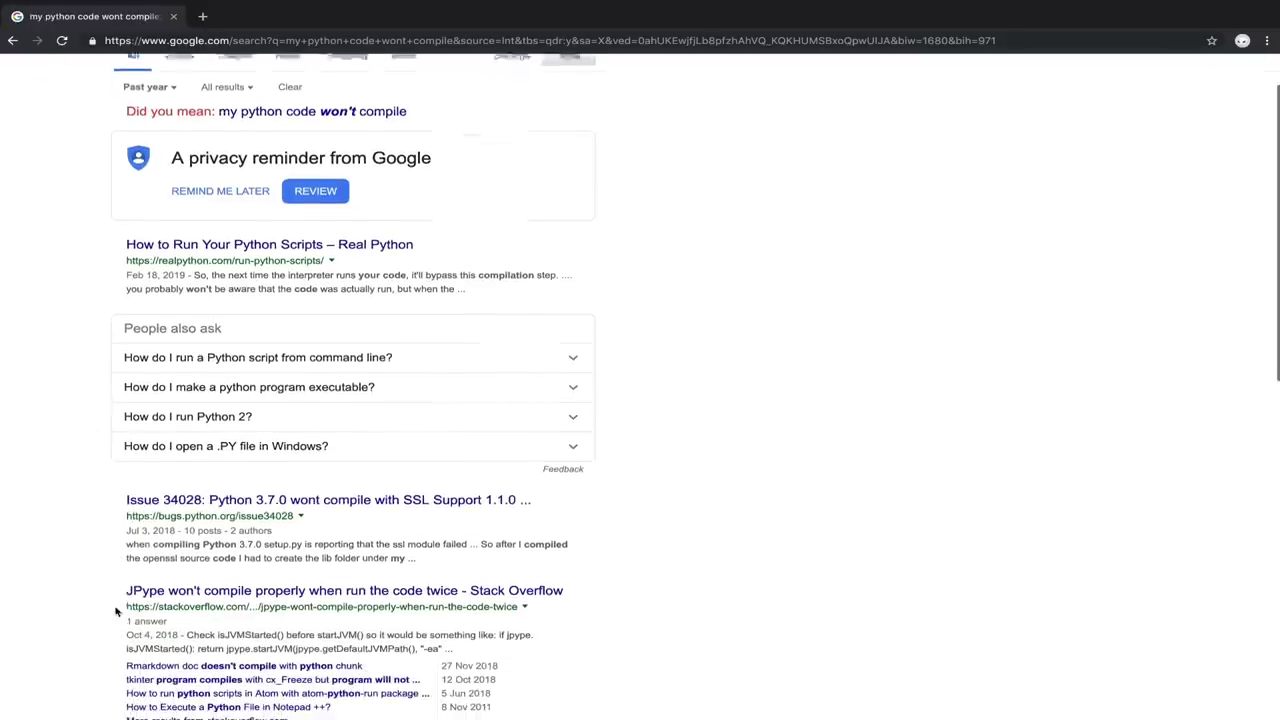
scroll(140, 590, up, 1)
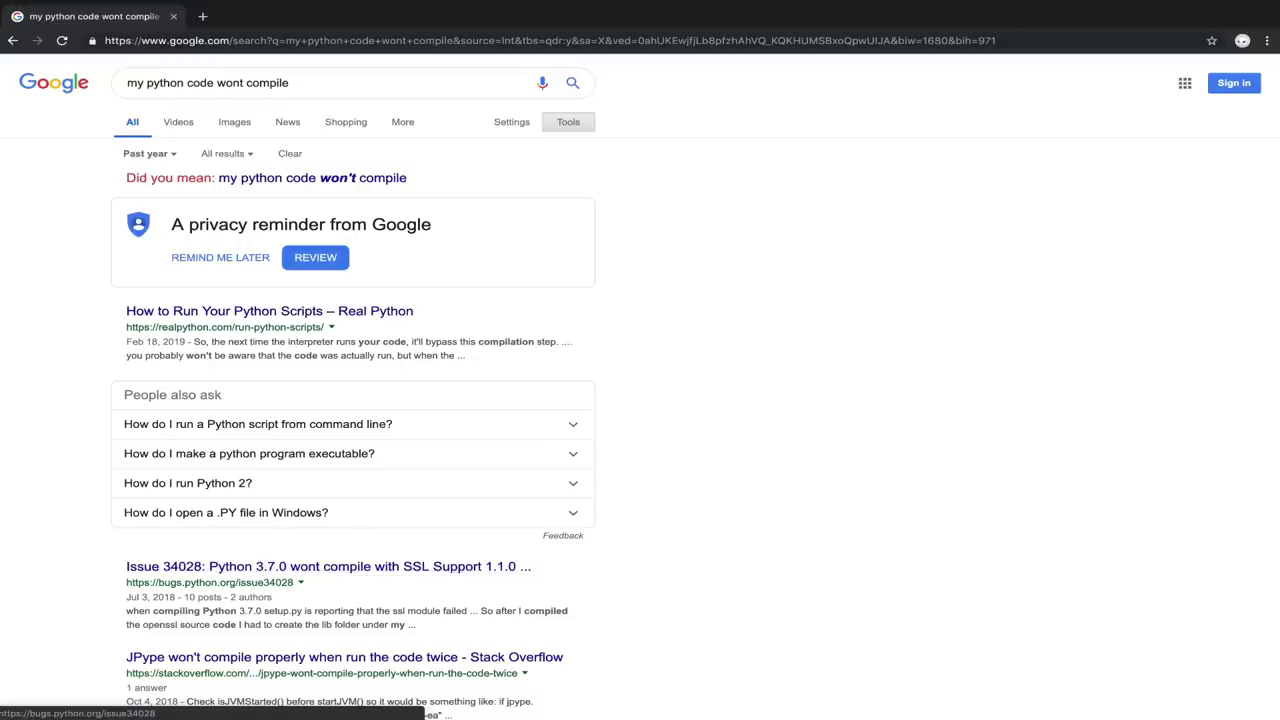
scroll(282, 625, down, 2)
scroll(282, 635, up, 1)
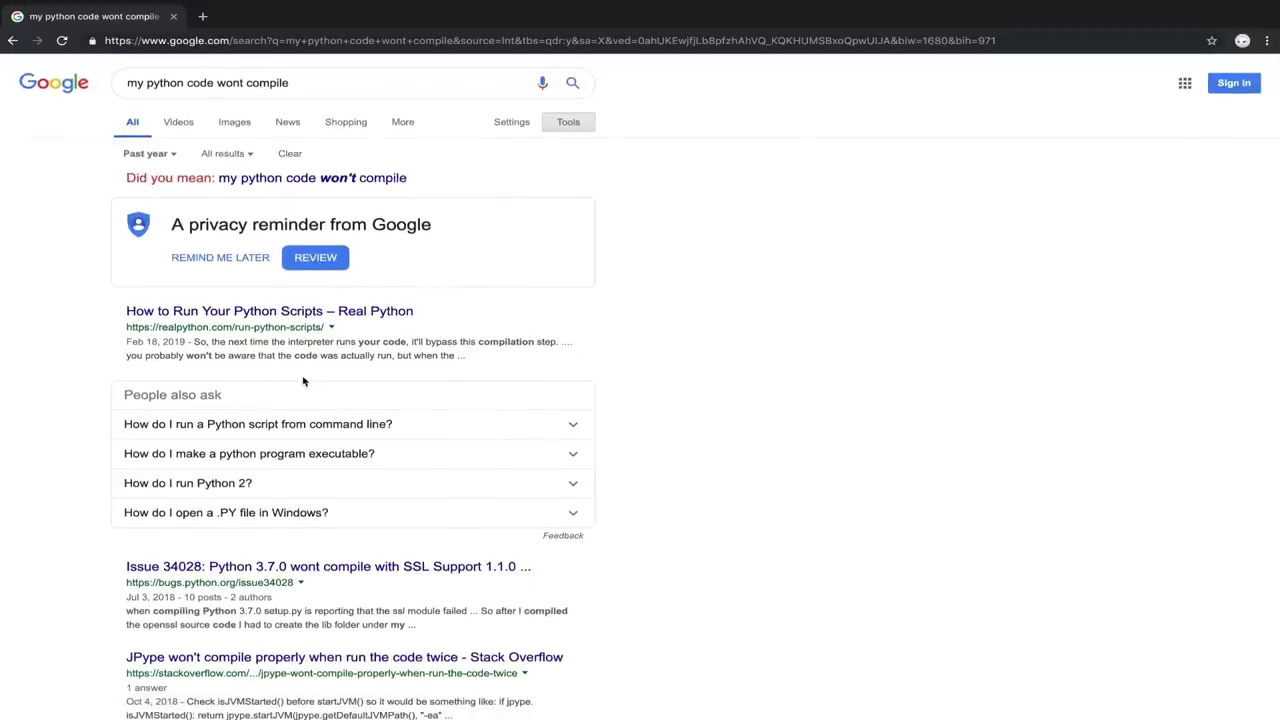
scroll(304, 381, down, 2)
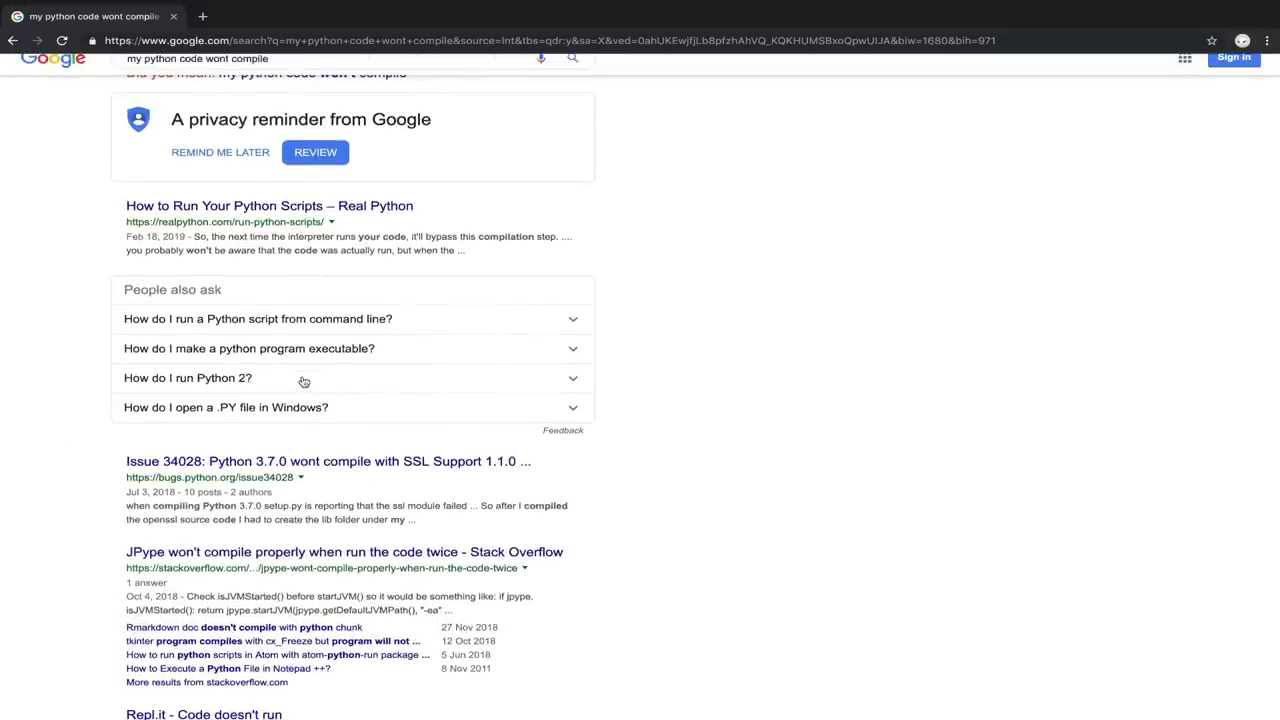
scroll(304, 381, down, 3)
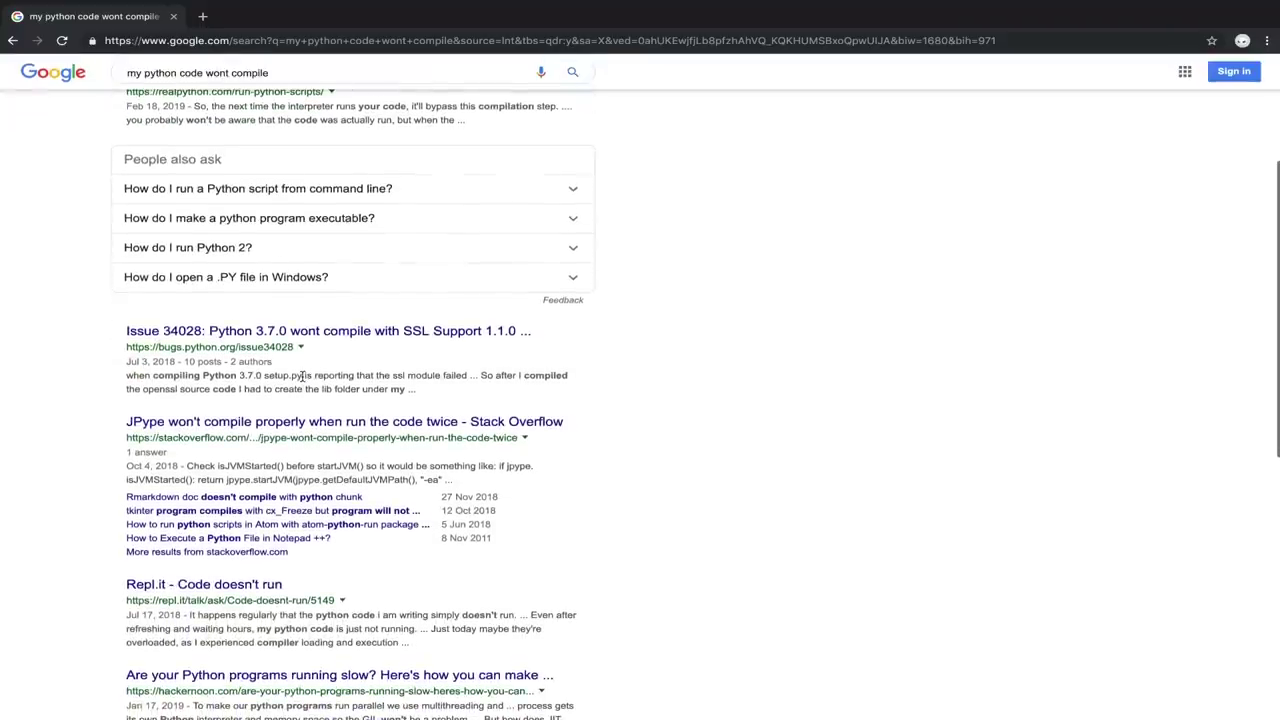
scroll(302, 376, down, 2)
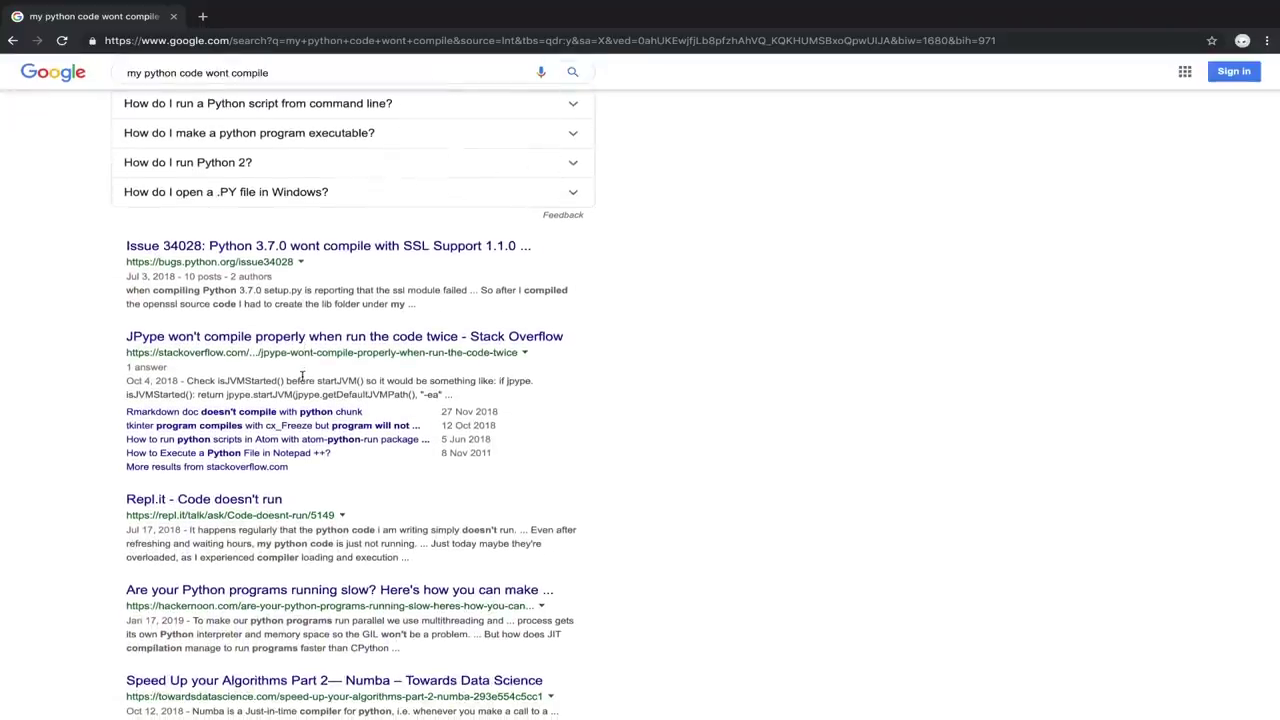
scroll(302, 376, up, 3)
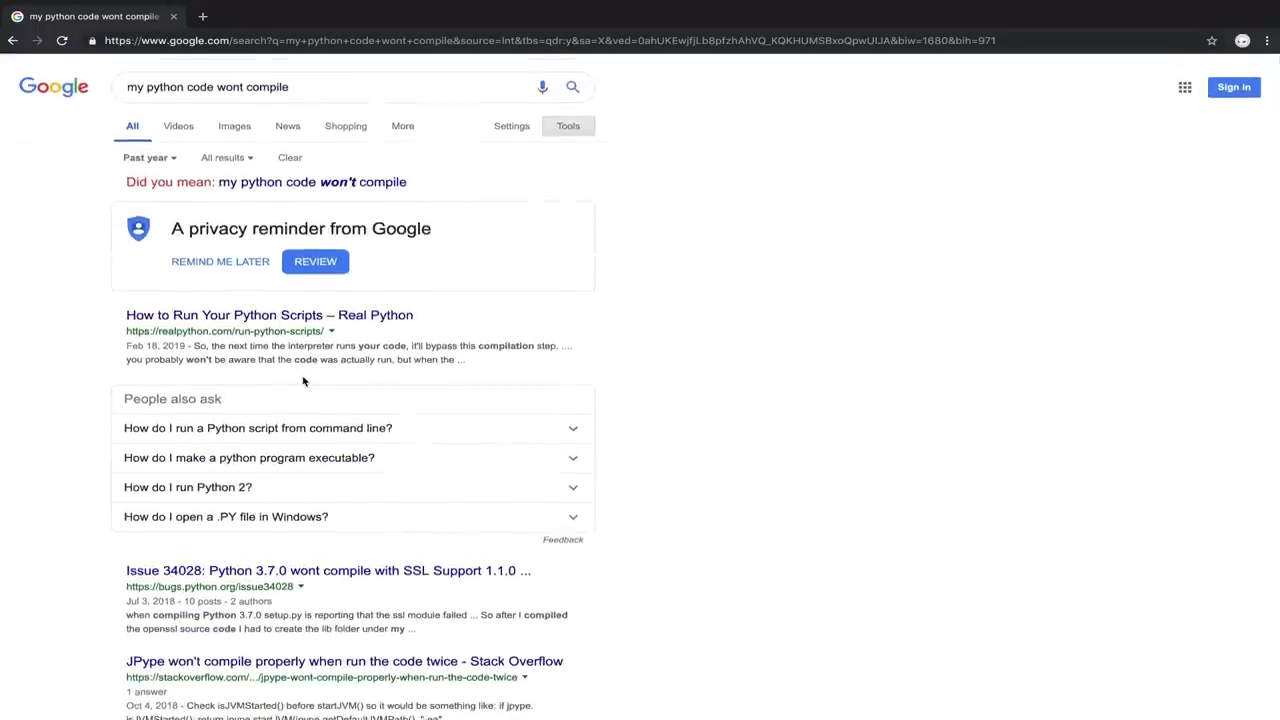
scroll(303, 380, down, 1)
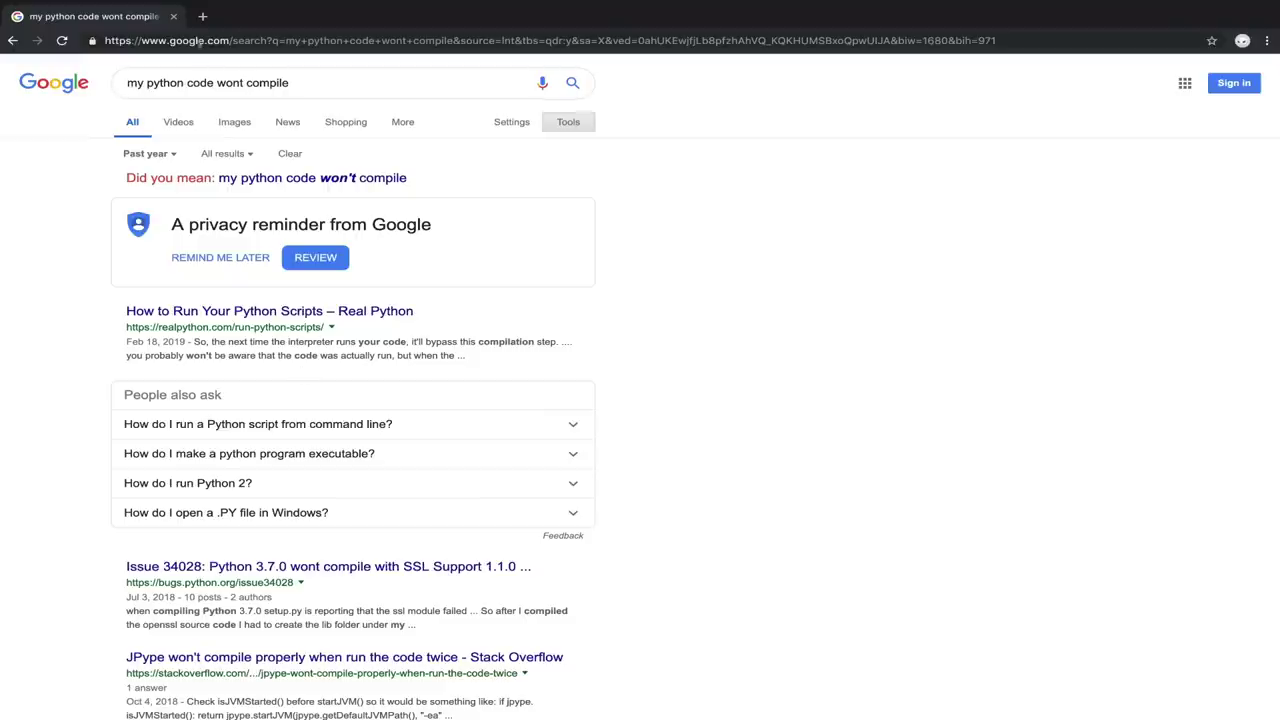
Replace the query with the exact phrase "std :: list" wrapped in double quotes.
triple_click(263, 82)
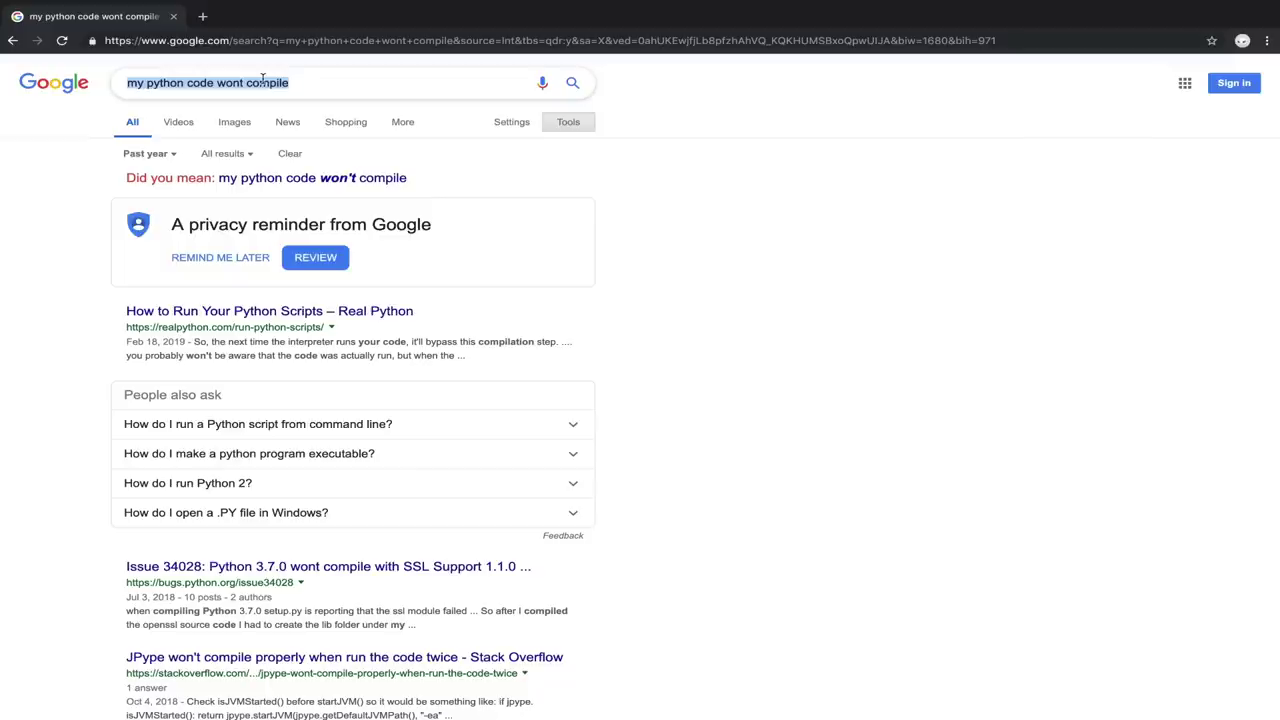
text(std ::)
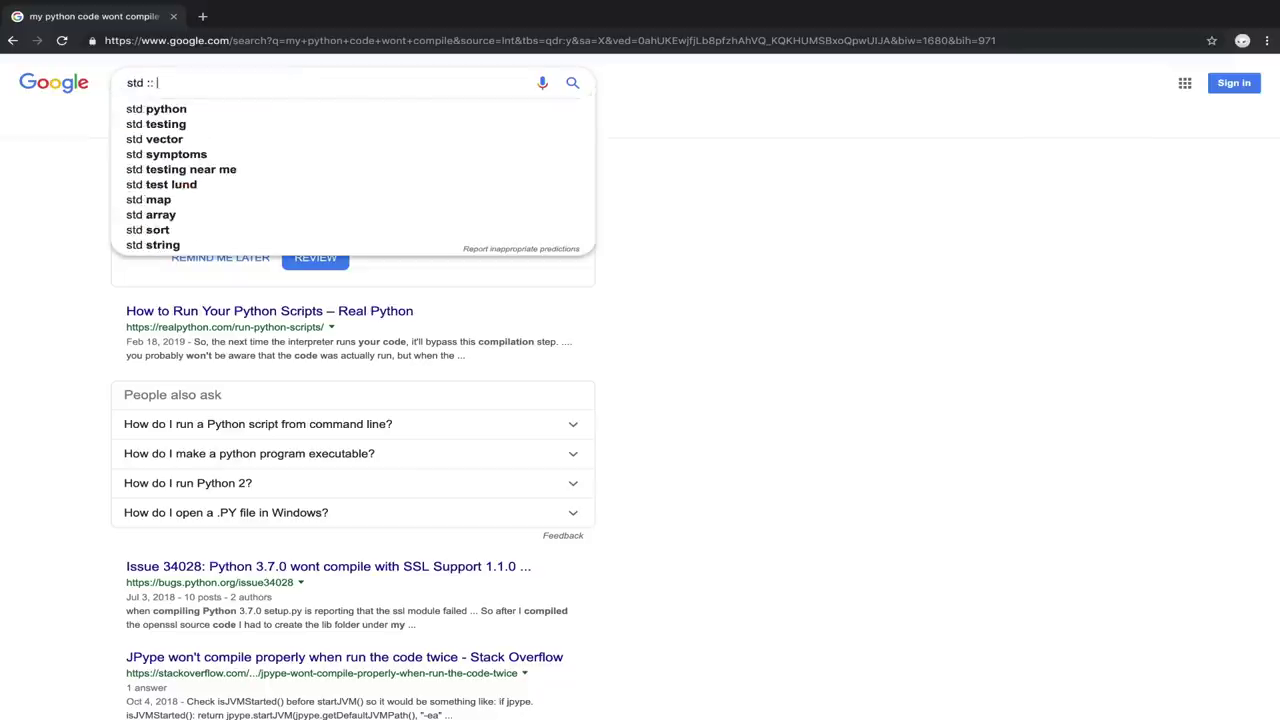
text( list)
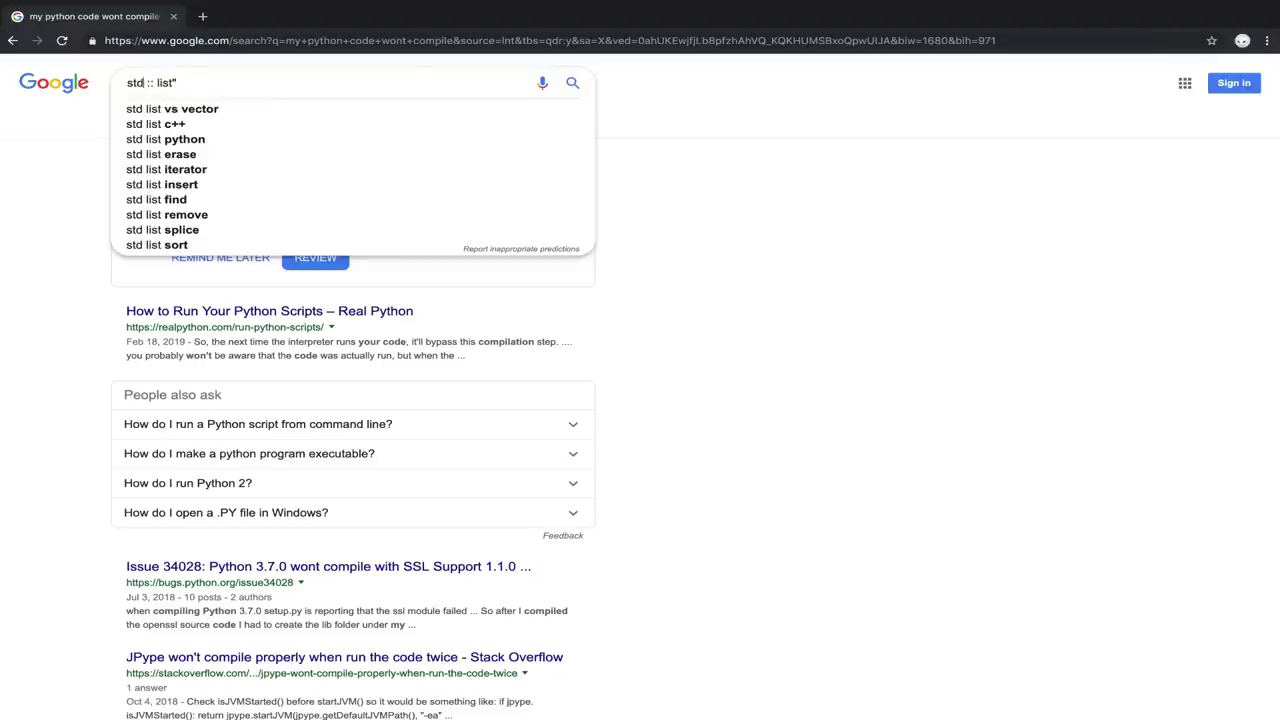
text(")
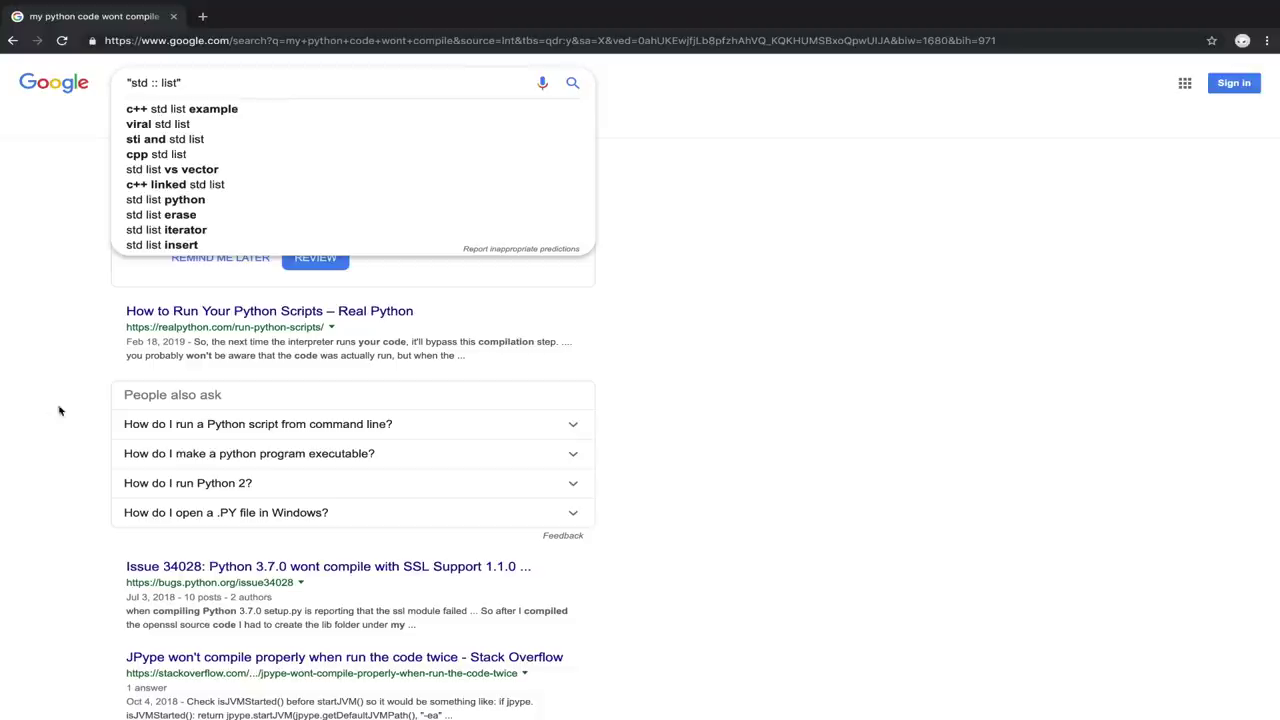
click(235, 78)
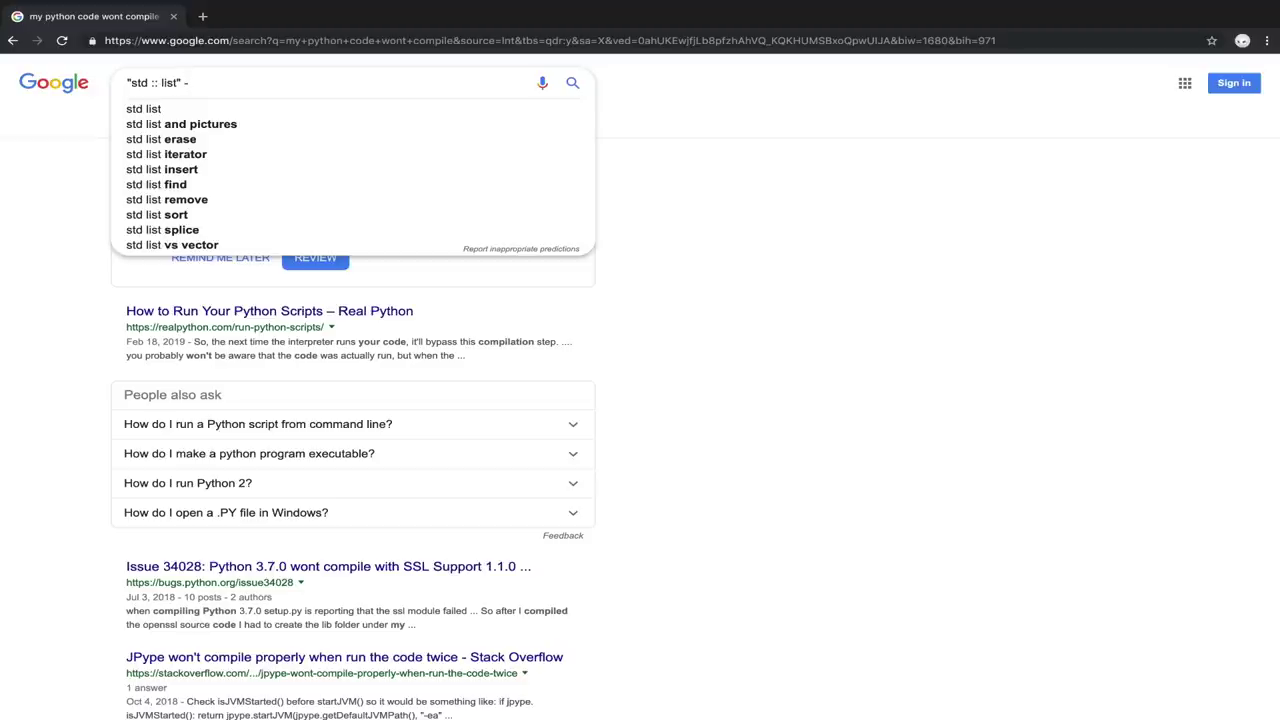
Exclude 'transmitted' from the "std :: list" query and run the search.
text(transmitted)
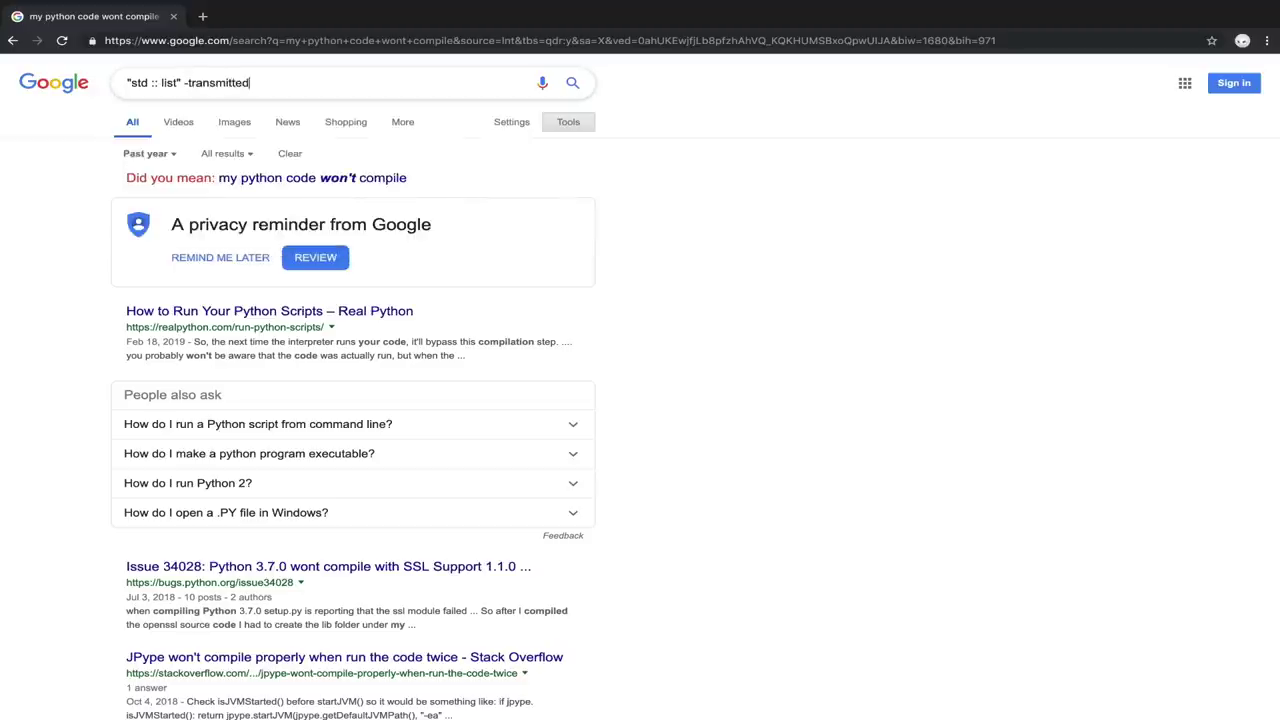
key(Return)
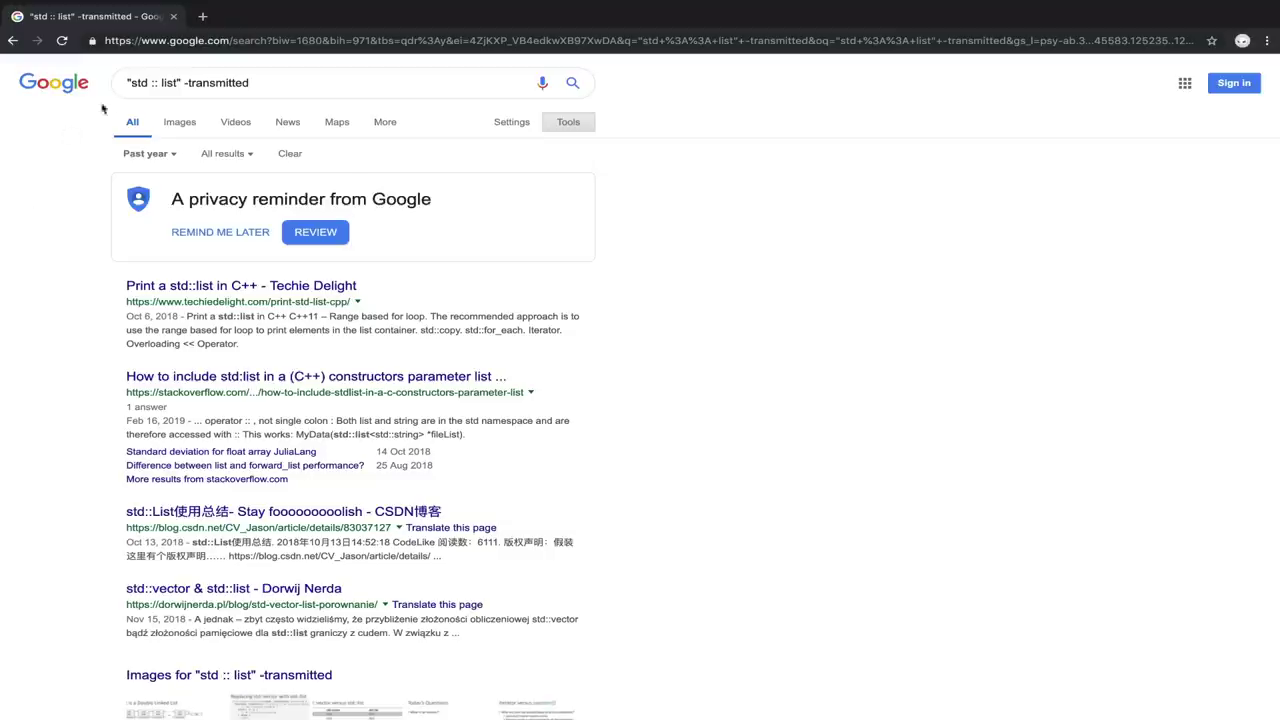
click(184, 90)
Clear the query and type the politician's quoted name followed by "colorodo".
key(ctrl+a)
key(BackSpace)
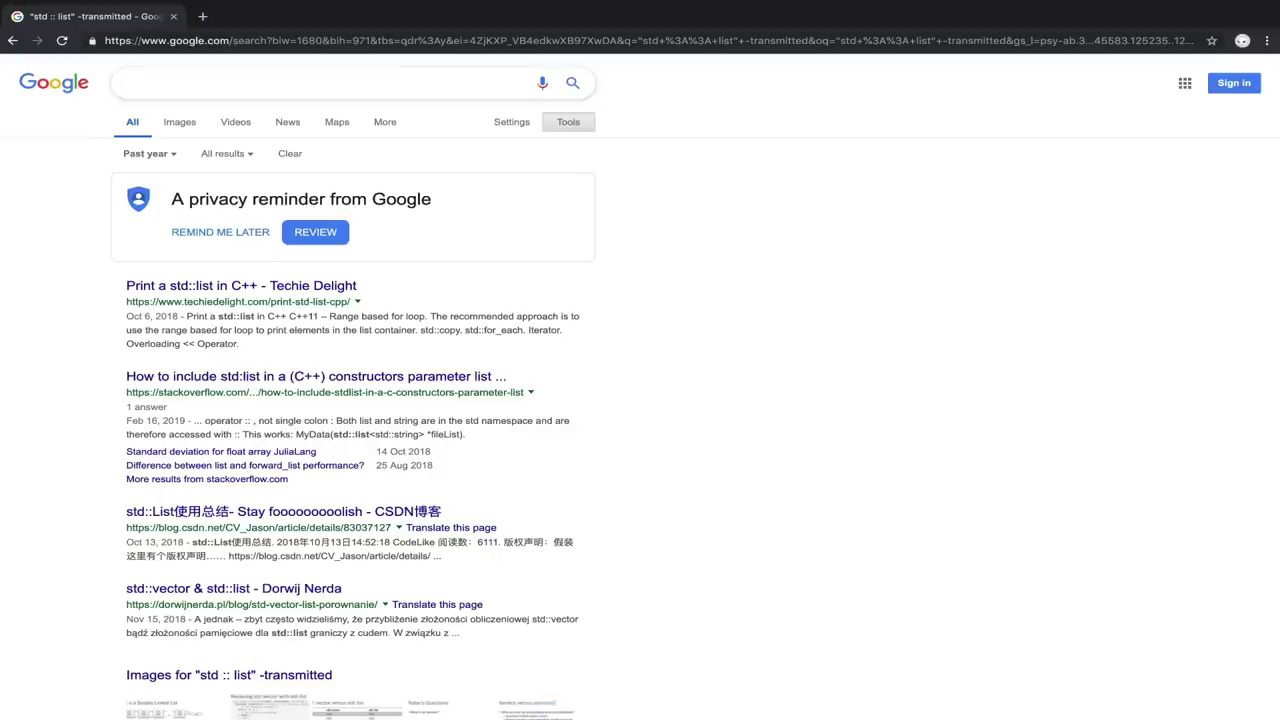
text(dick ball)
text(")
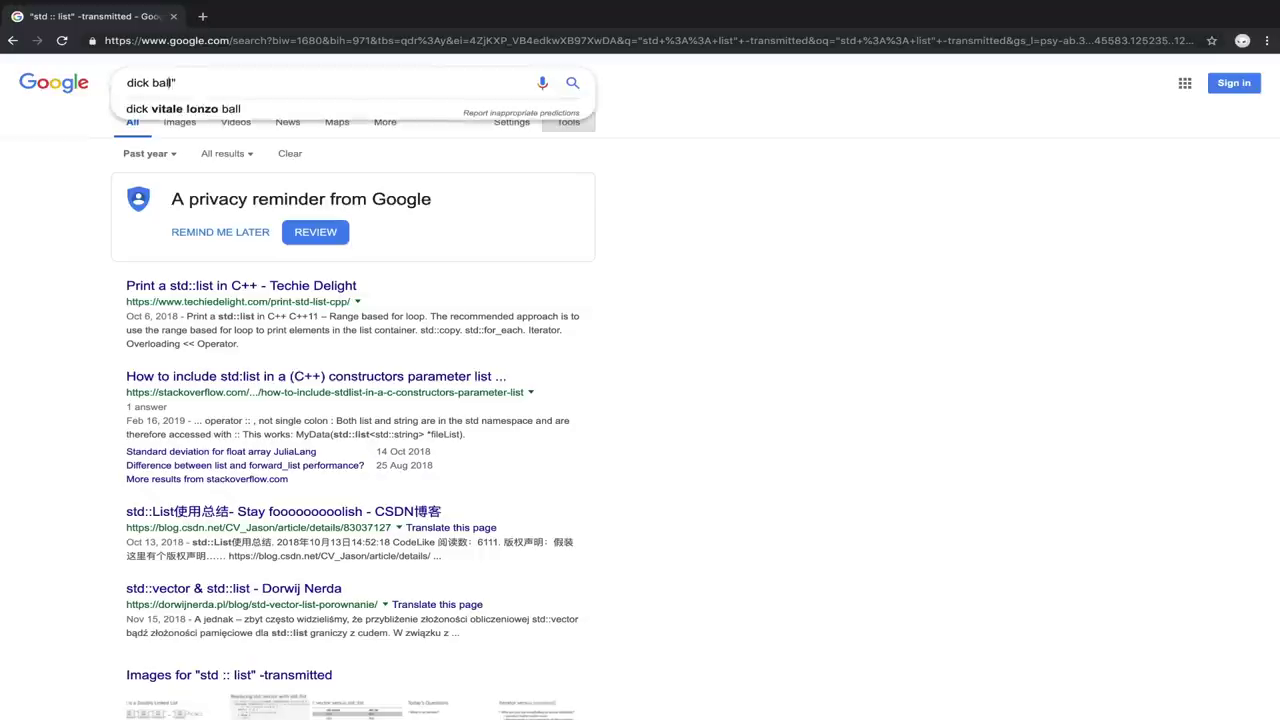
text(")
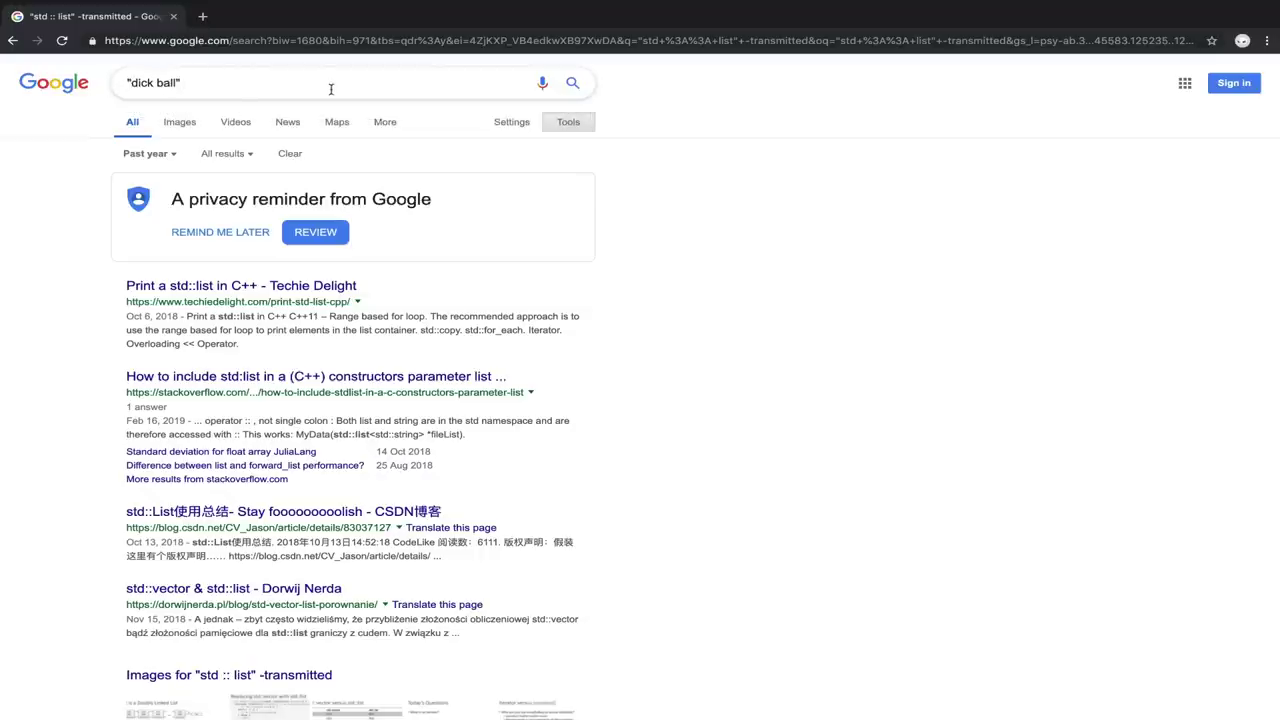
click(270, 70)
text("colorodo")
Add "senate", run the search, and accept the 'colorado' spelling correction.
right_click(216, 85)
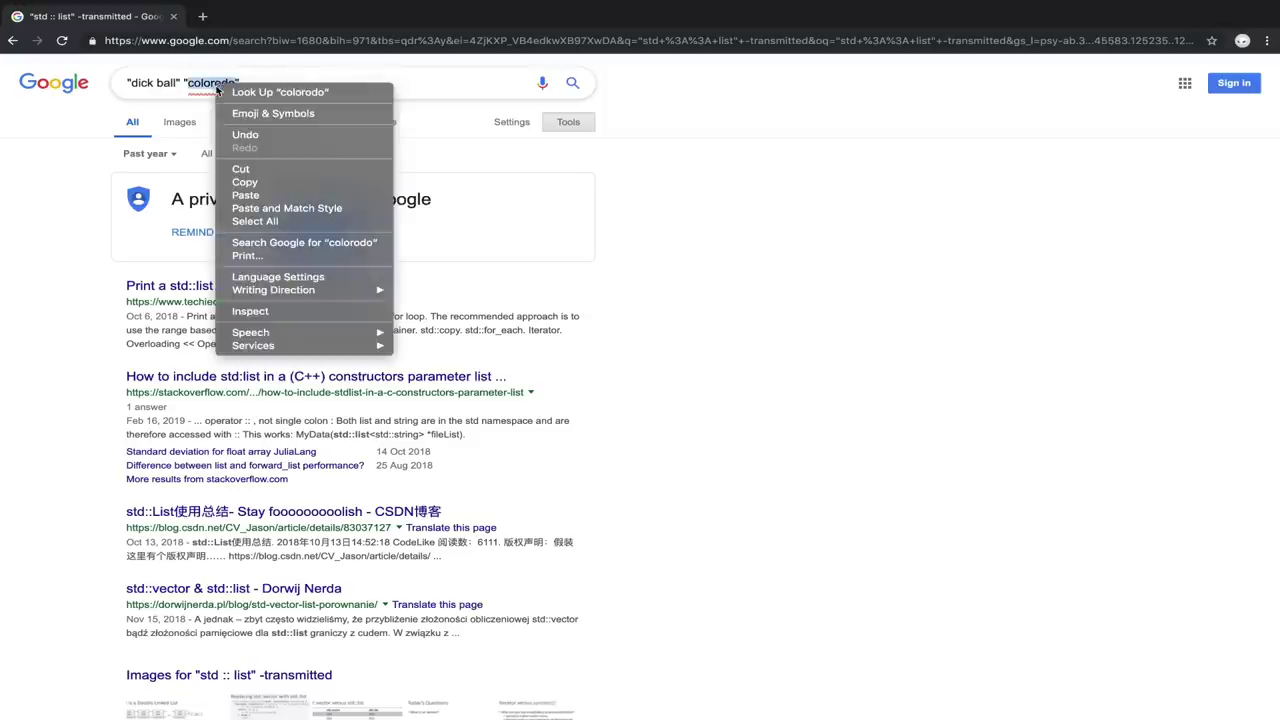
key(Escape)
key(Right)
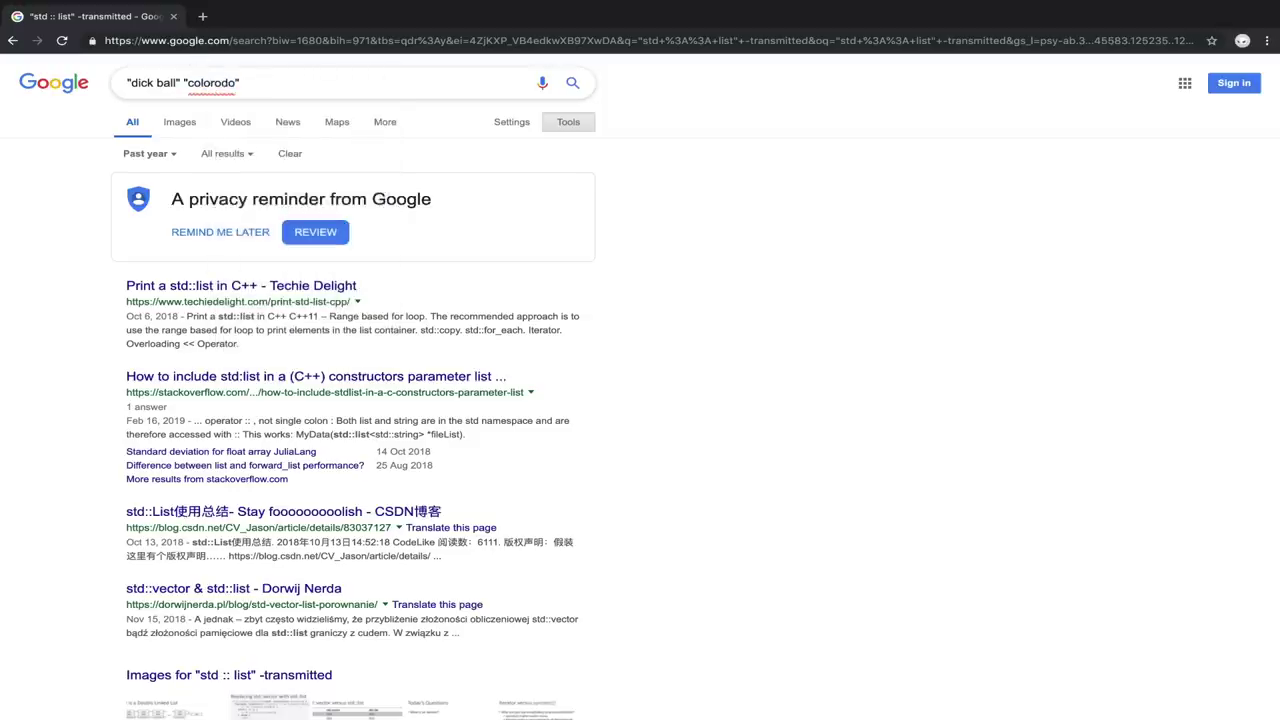
text("senate")
key(Return)
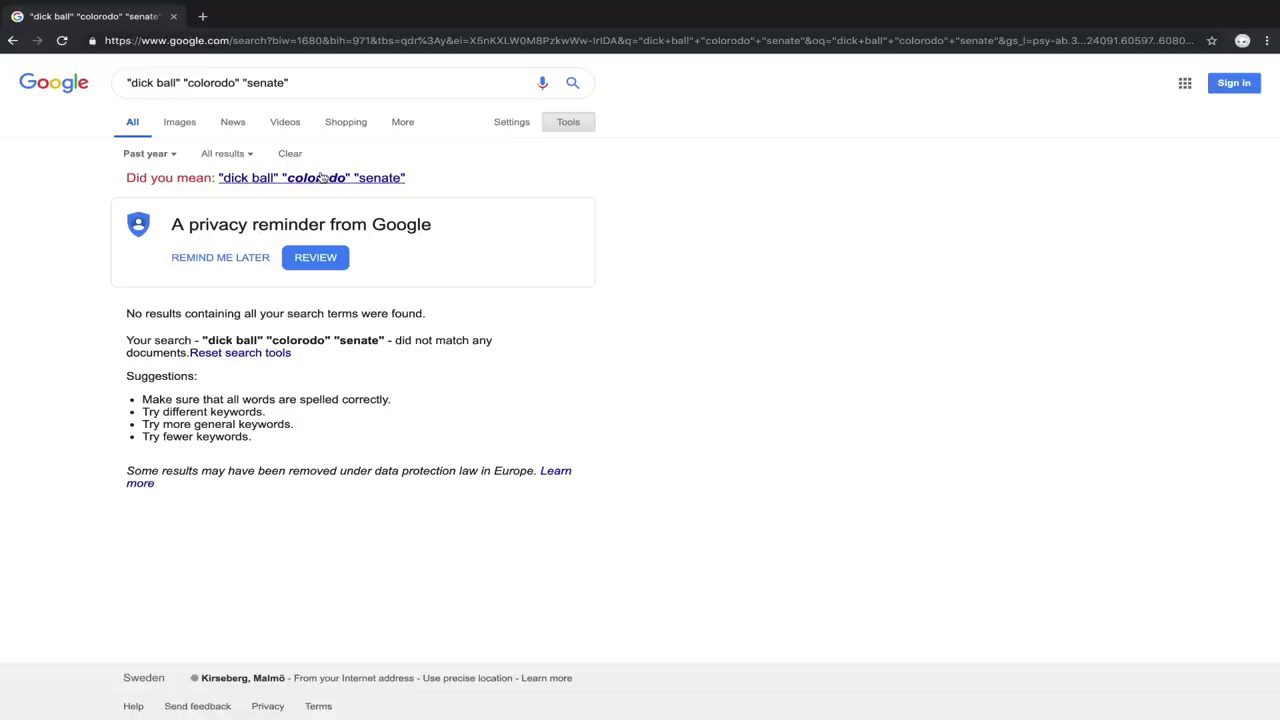
click(321, 180)
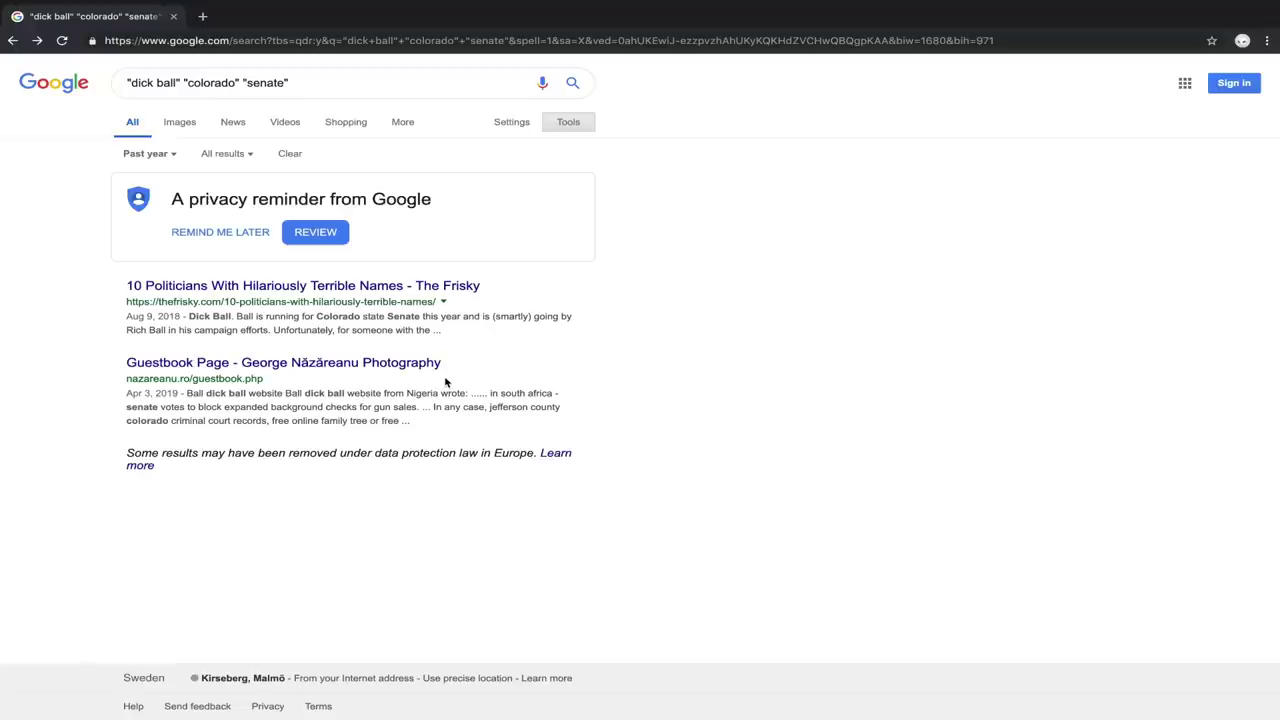
click(337, 87)
key(ctrl+a)
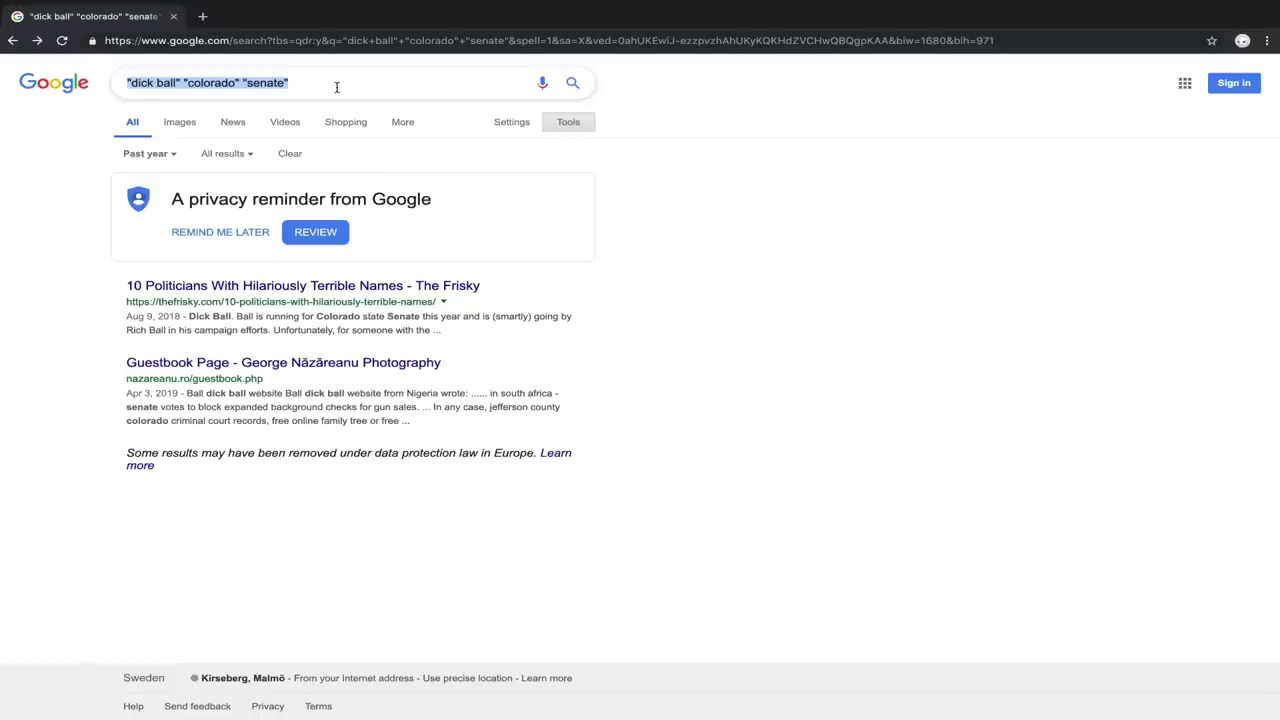
Search filetyle:pdf "hacking", briefly switch the file type to jpg, then return to the PDF results.
text(fi)
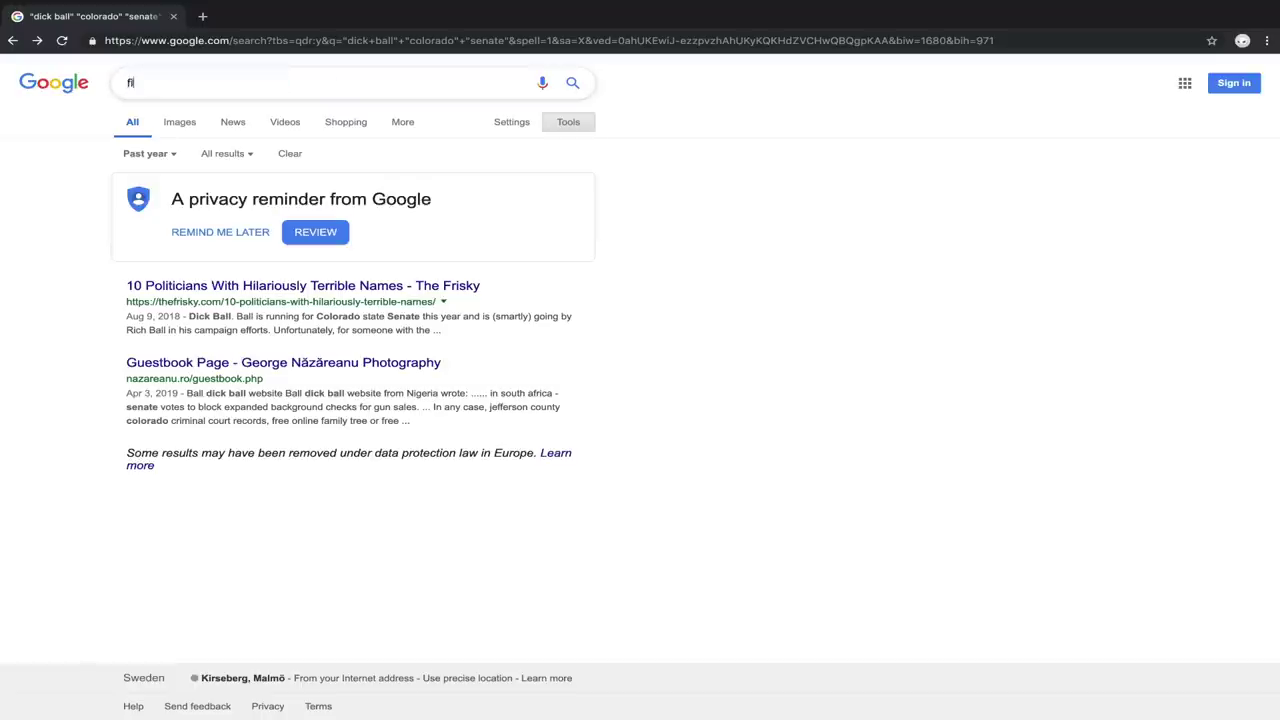
text(letyle:)
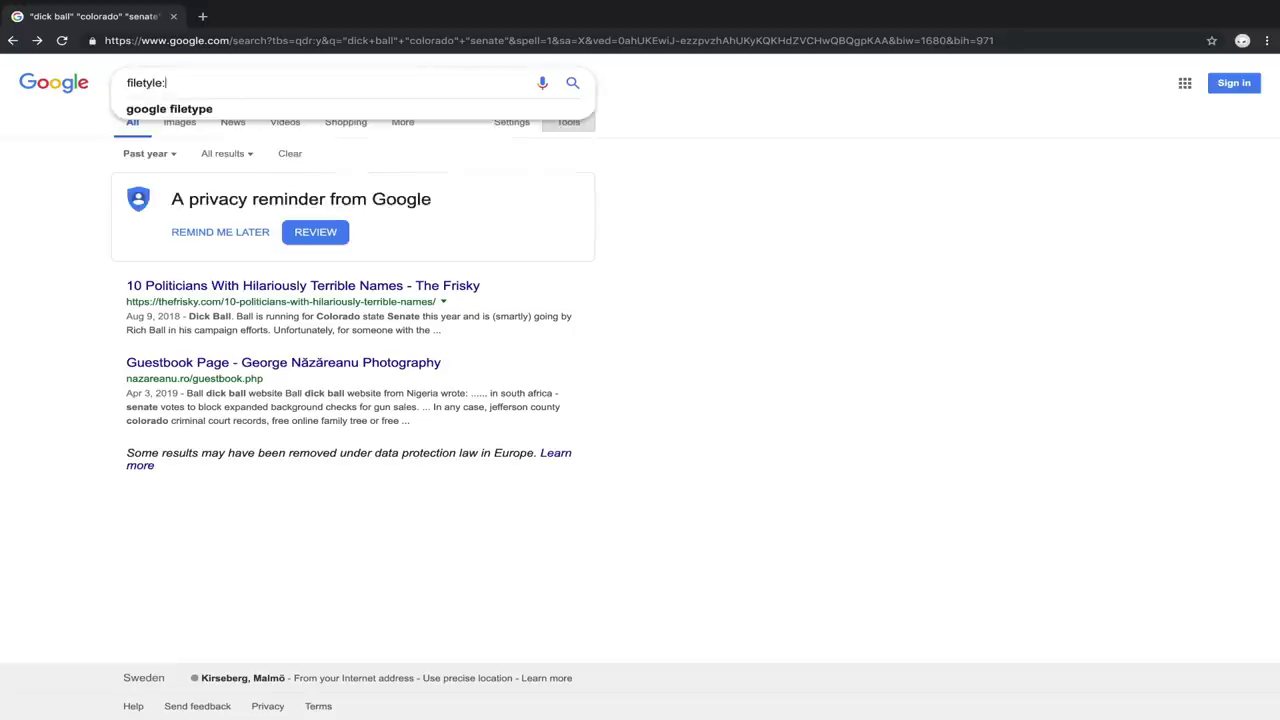
text(pdf ")
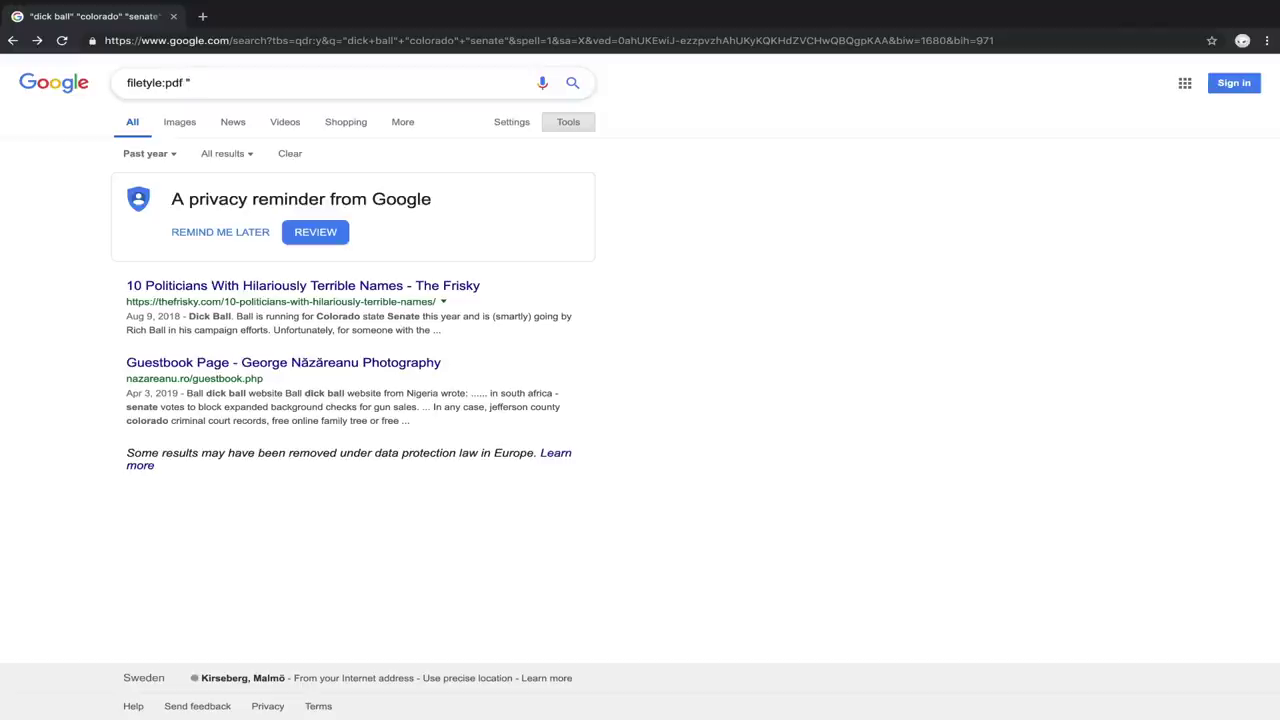
text(hacking")
key(Return)
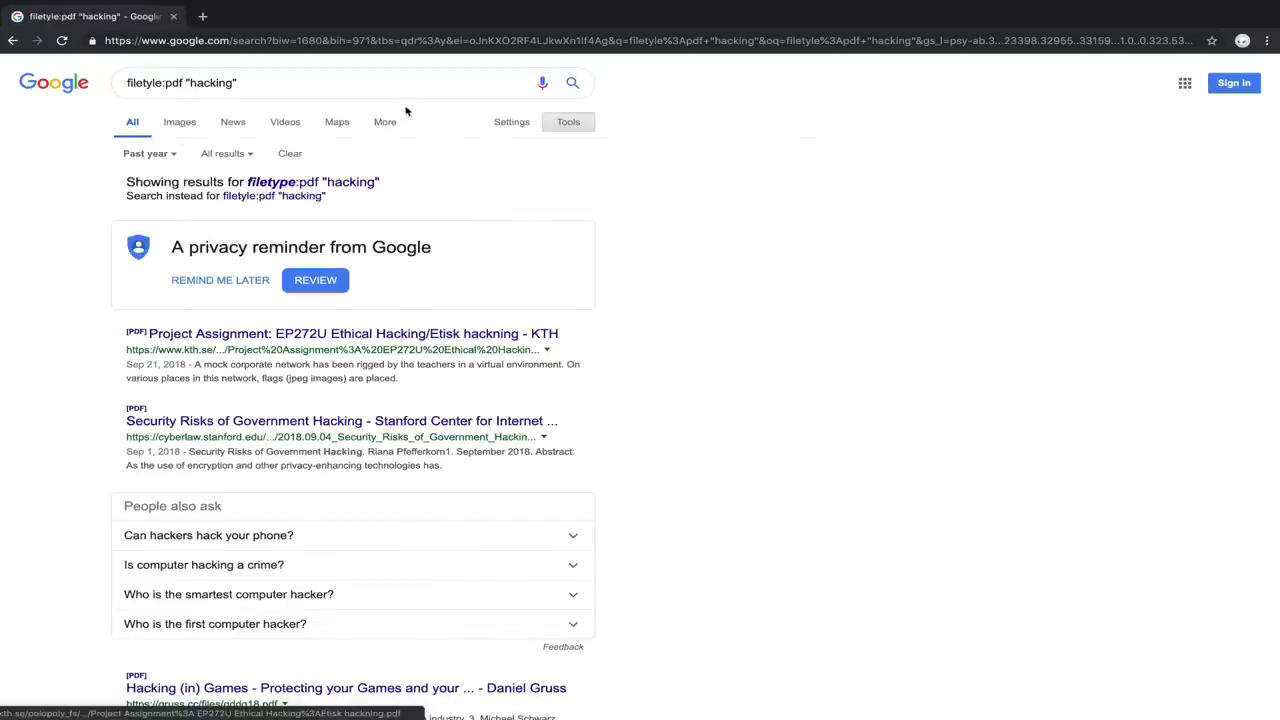
click(183, 82)
key(BackSpace)
key(BackSpace)
key(BackSpace)
text(jpg)
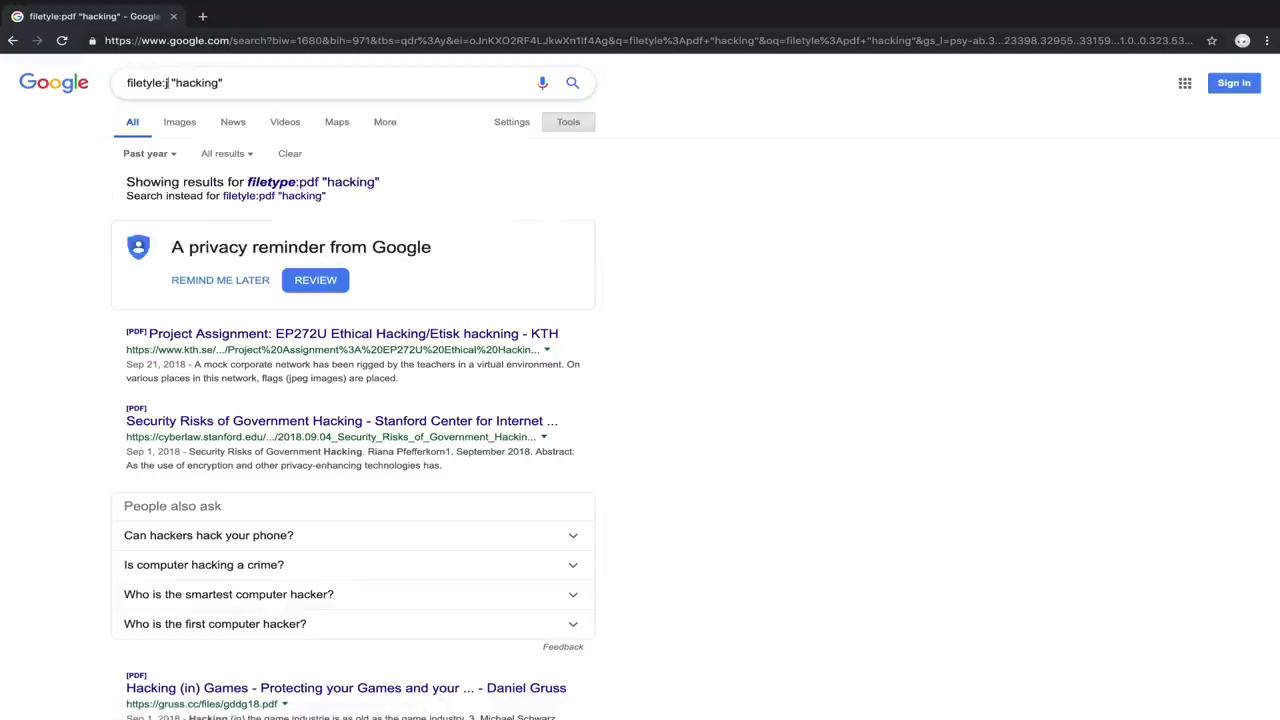
key(Return)
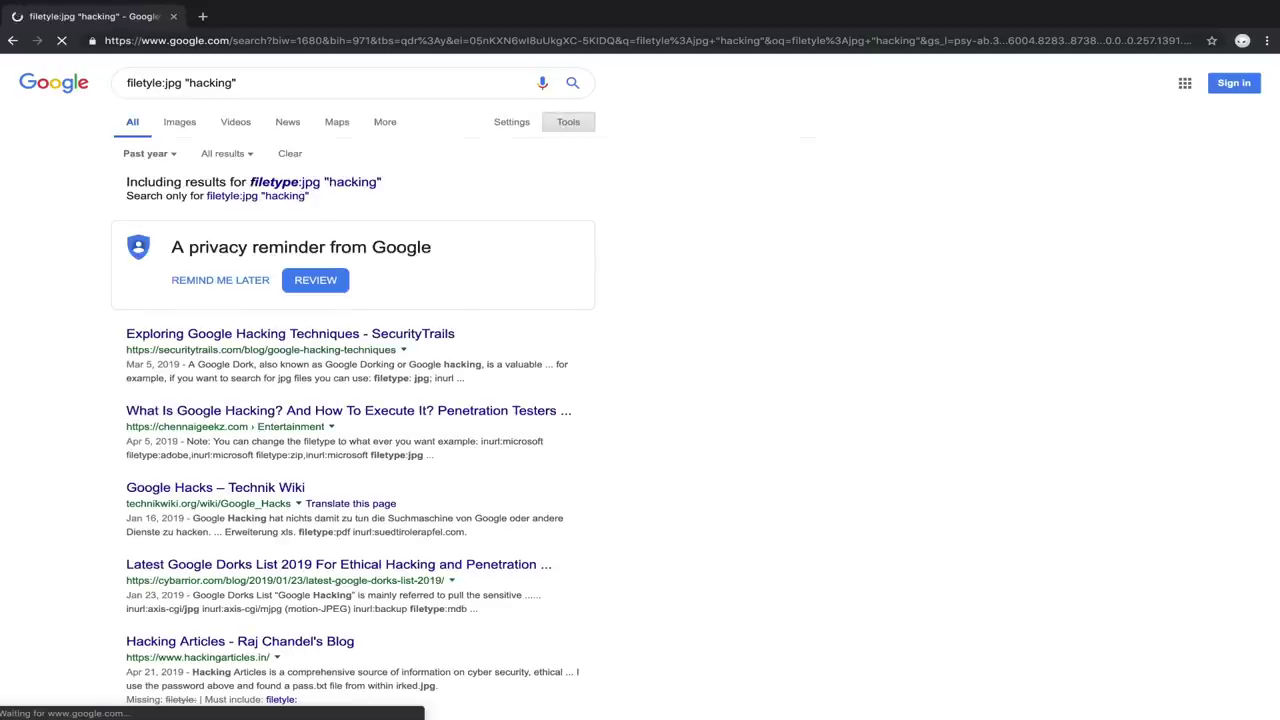
scroll(108, 304, left, 5)
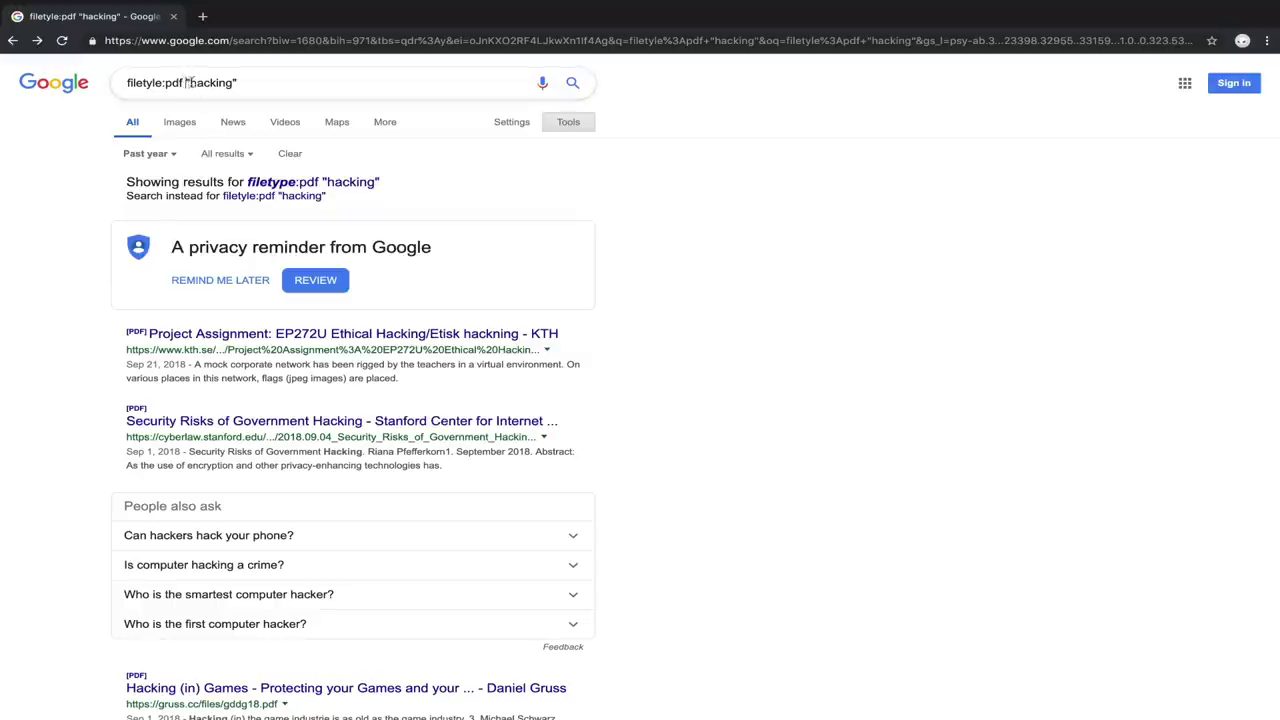
drag(186, 82, 251, 83)
Replace "hacking" with site:null-byte.wonderhowto.com and run the PDF search.
key(BackSpace)
text(site:)
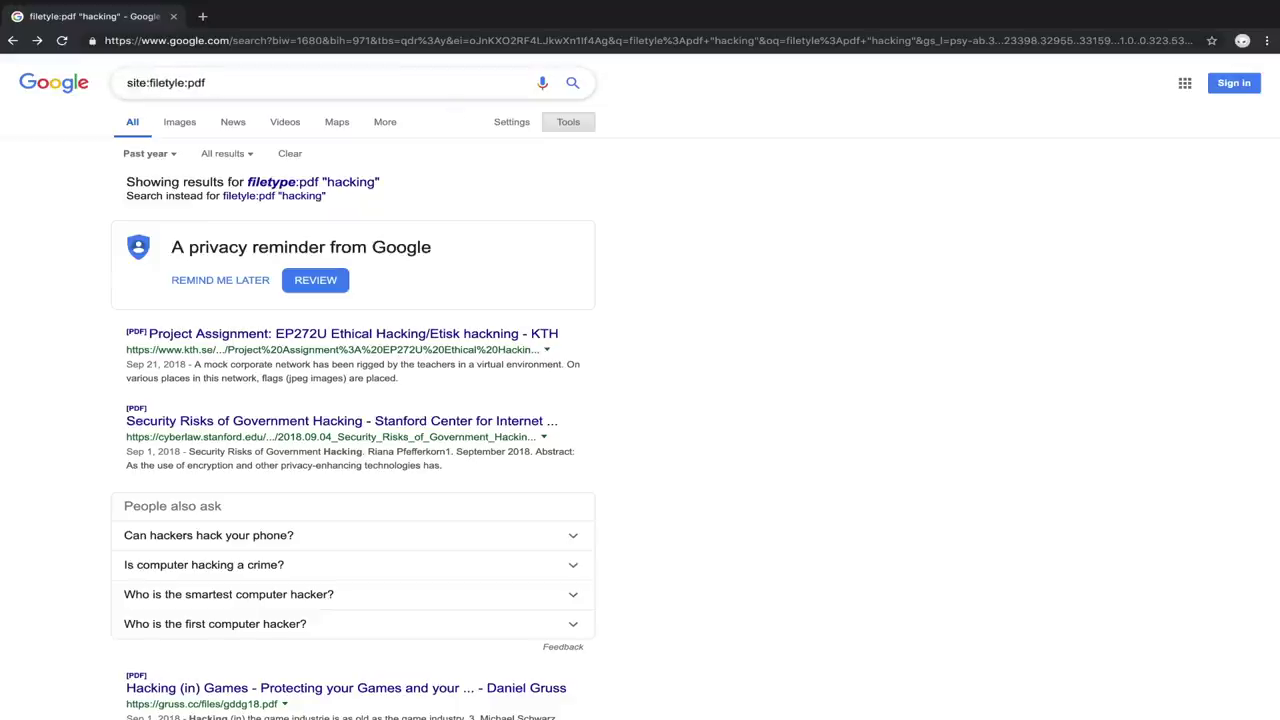
text(nullbyte)
key(BackSpace)
key(BackSpace)
key(BackSpace)
key(BackSpace)
text(-byte.wonder)
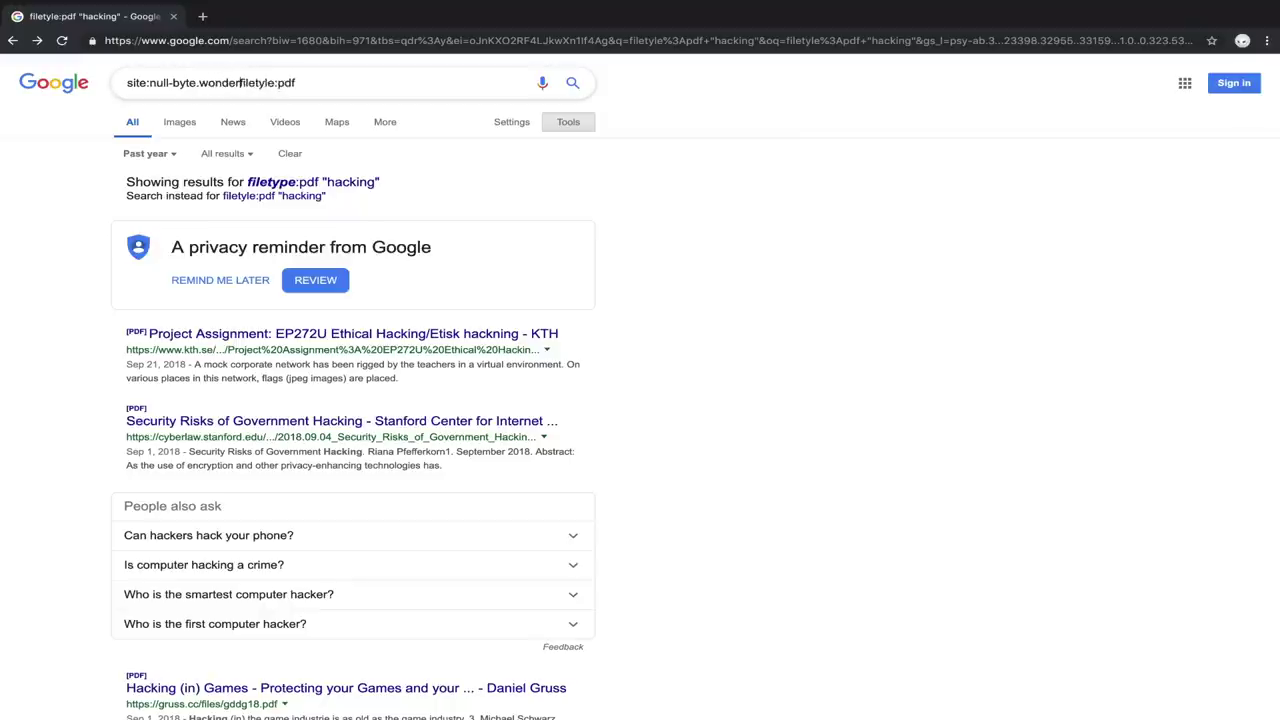
text(howto.com)
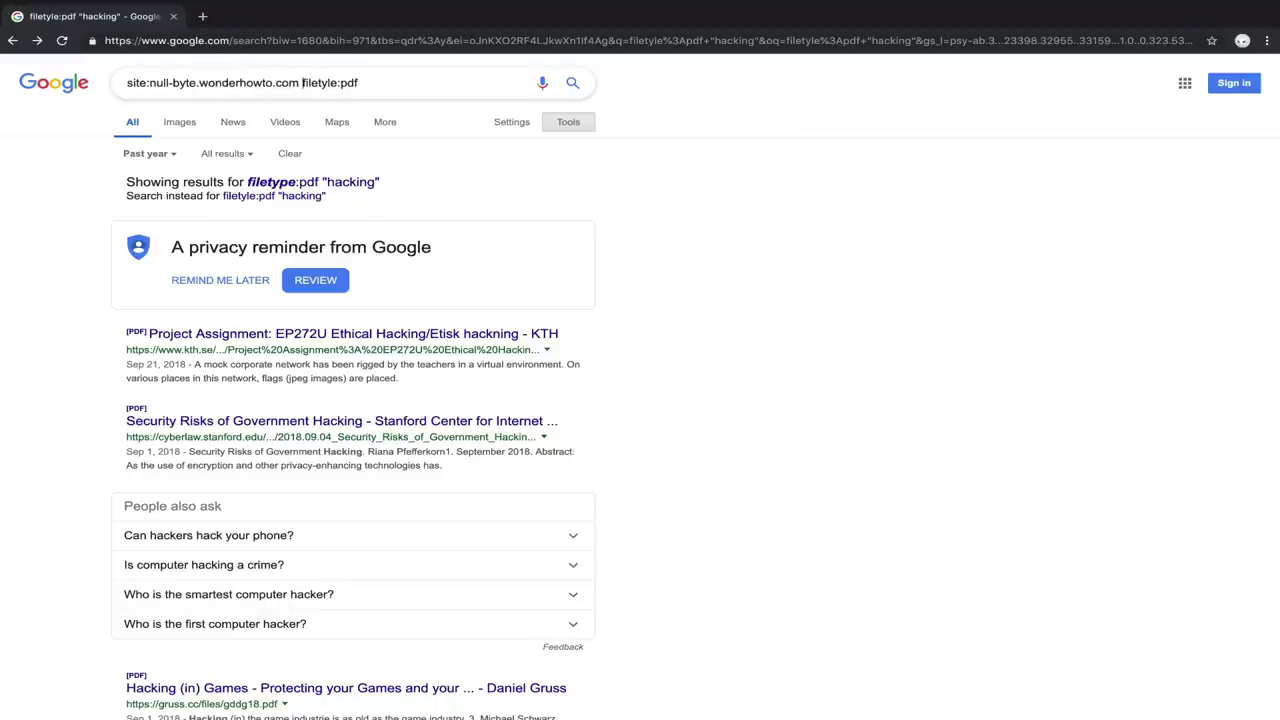
key(Return)
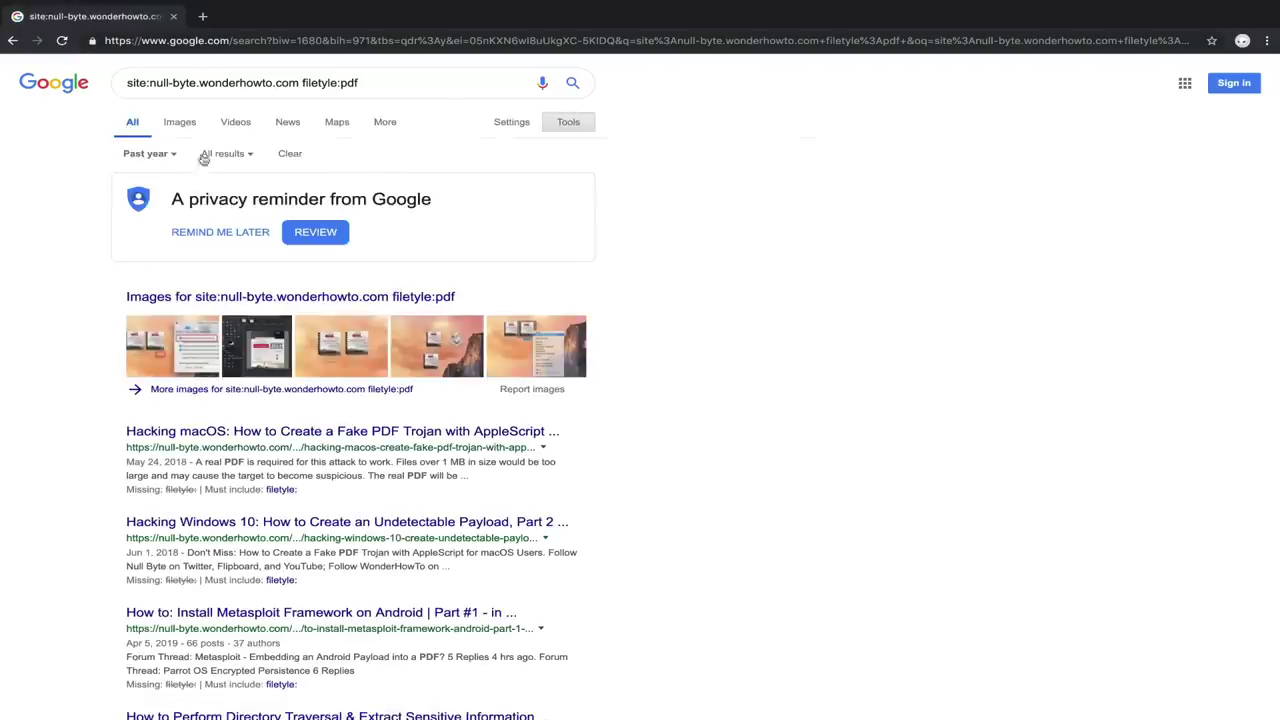
Review the null-byte results, then overwrite the domain with theguardian.com.
scroll(59, 352, down, 2)
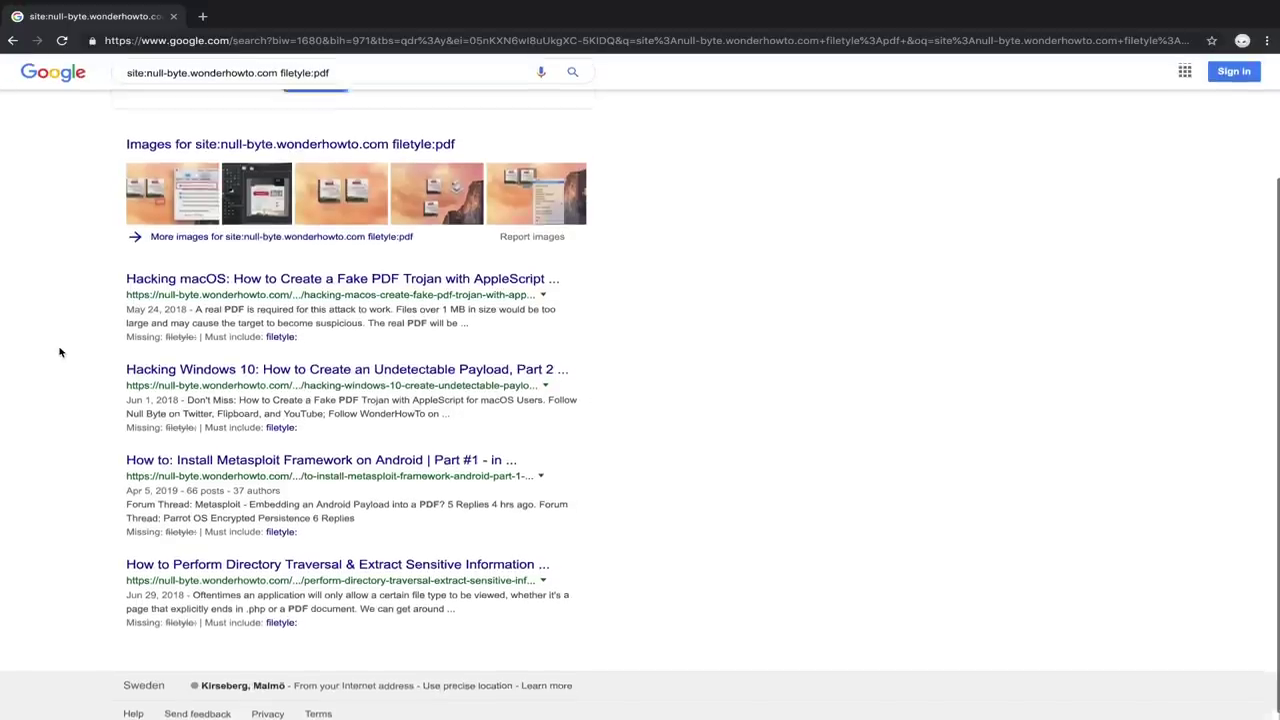
scroll(59, 352, up, 2)
scroll(59, 352, up, 1)
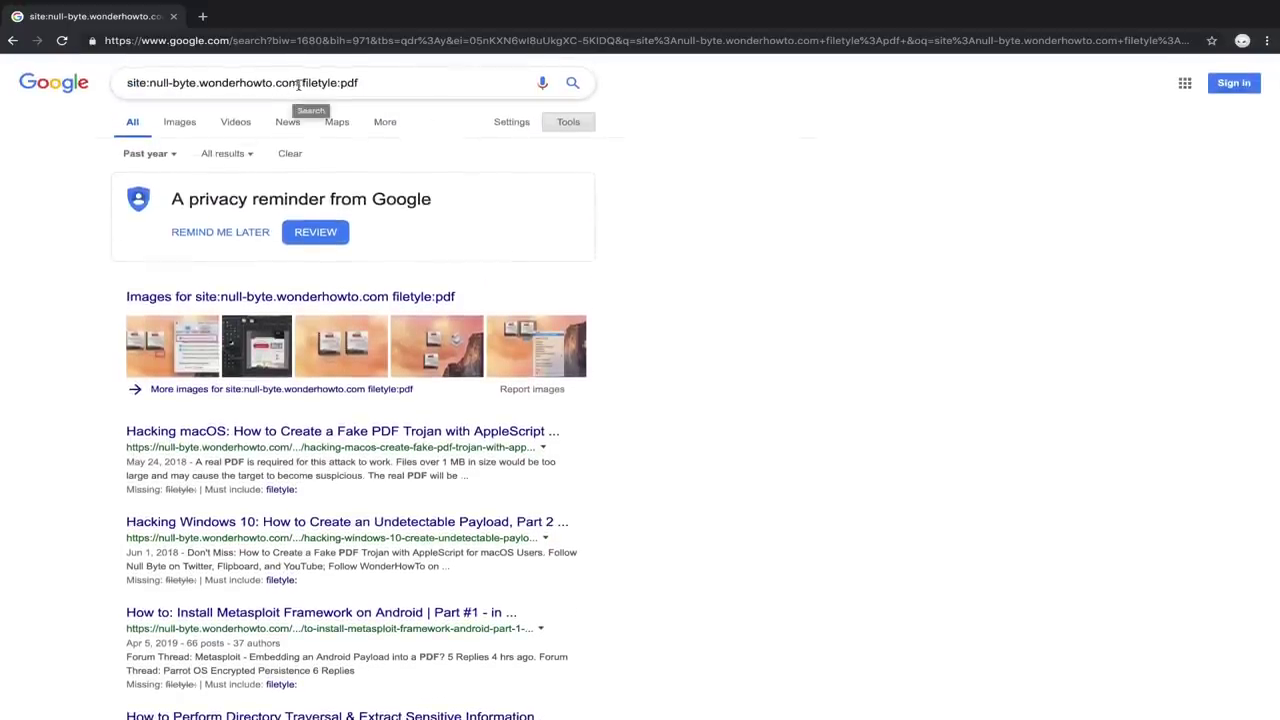
drag(299, 84, 150, 82)
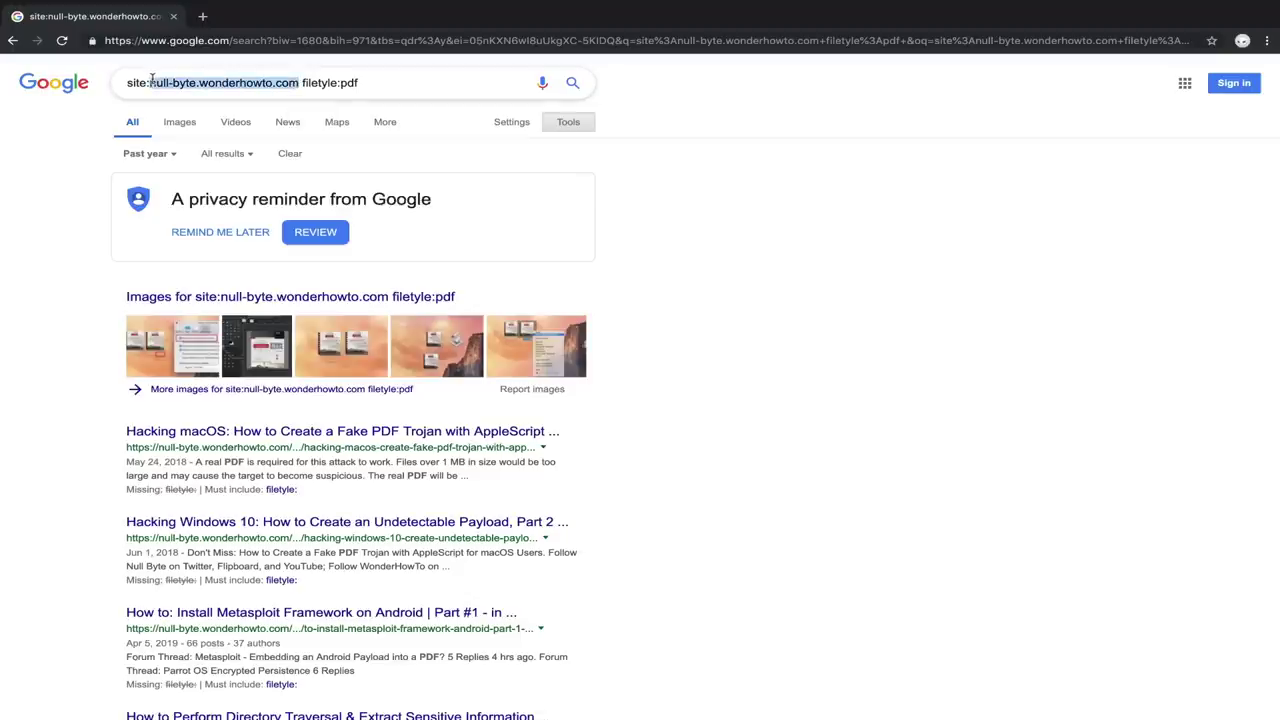
text(theguardian.co)
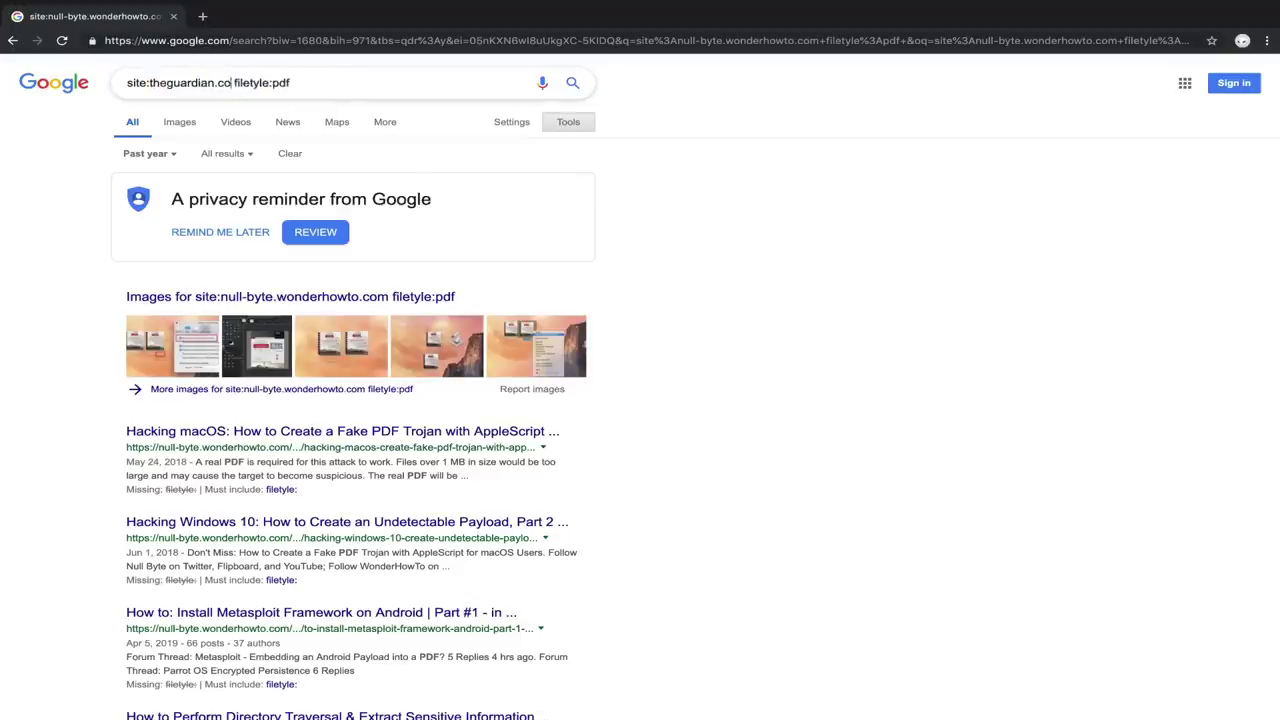
text(m)
Run the theguardian.com PDF search, returning the single 'stevie sweater' result.
key(Return)
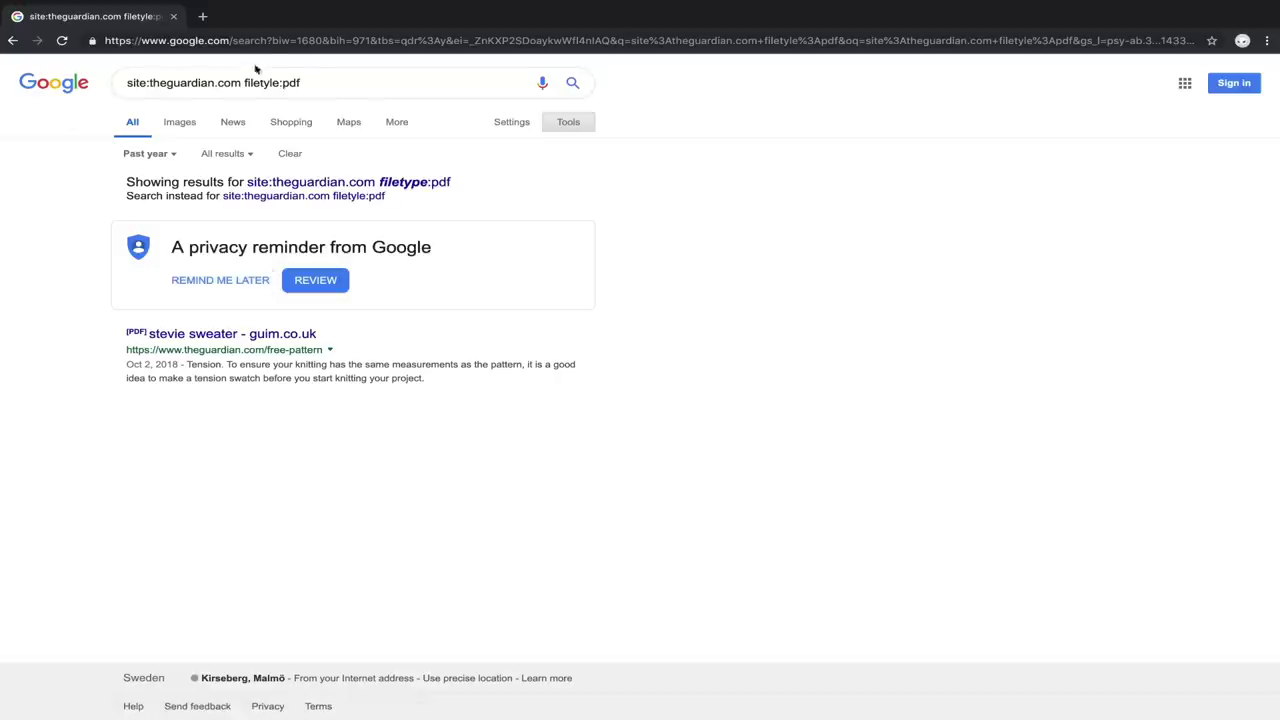
Open google.com/advanced_search and look over its word, exact-phrase and exclusion fields.
click(276, 41)
text(google.com/)
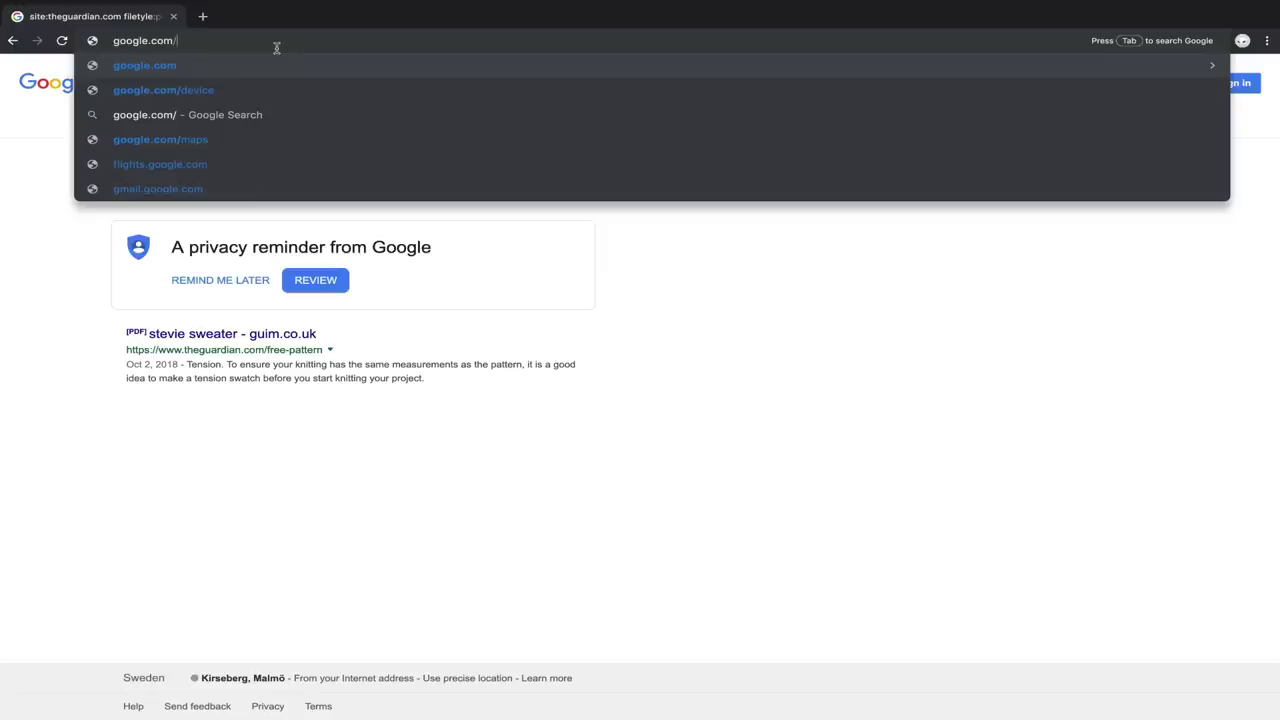
text(advanc)
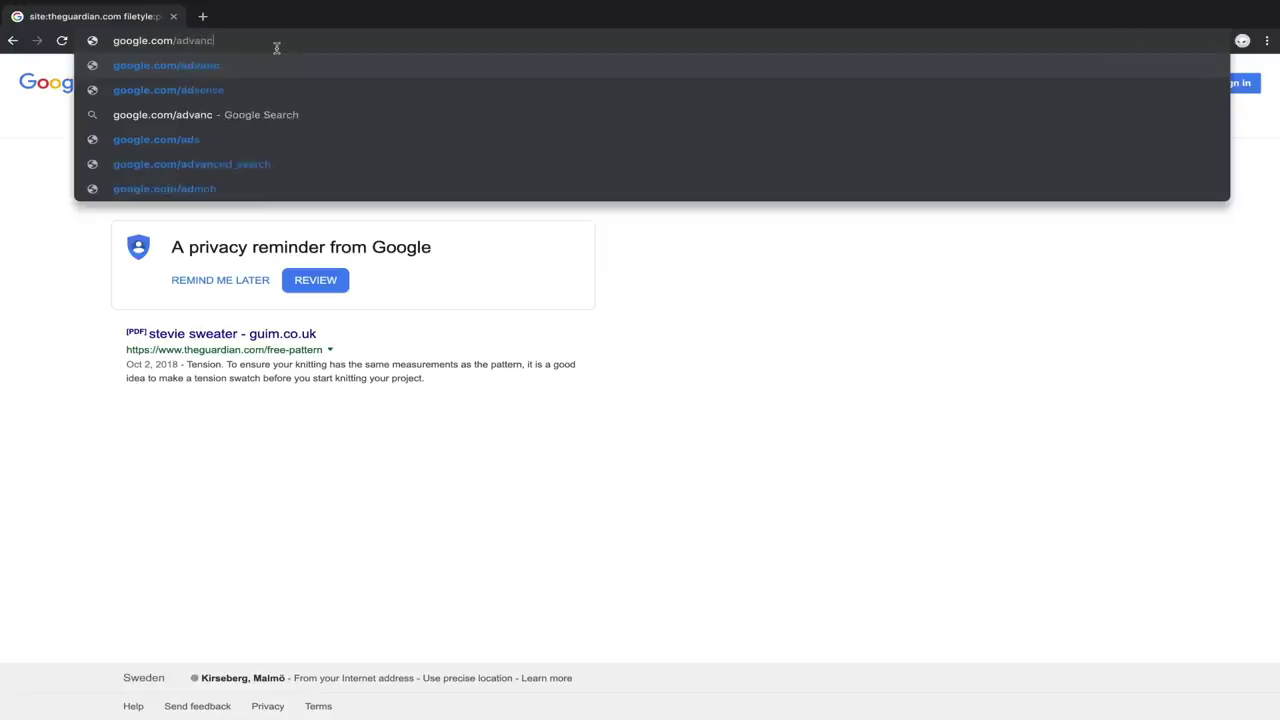
text(ed_search)
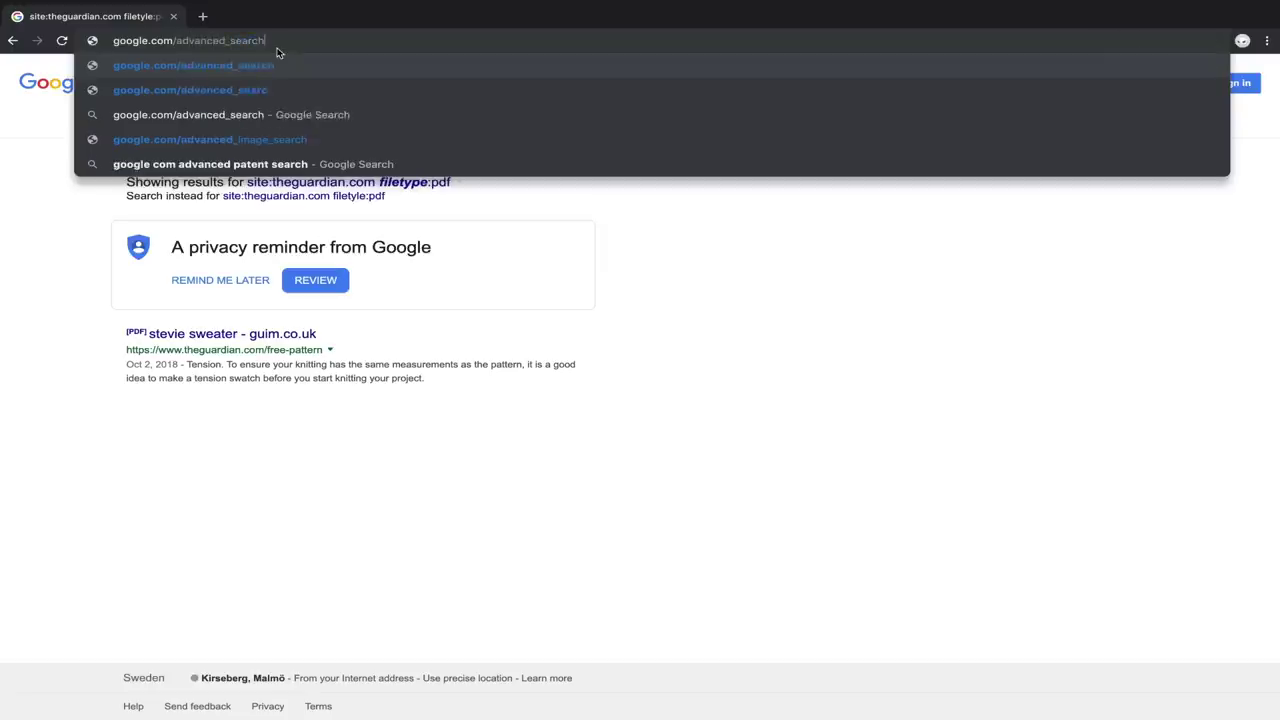
key(Return)
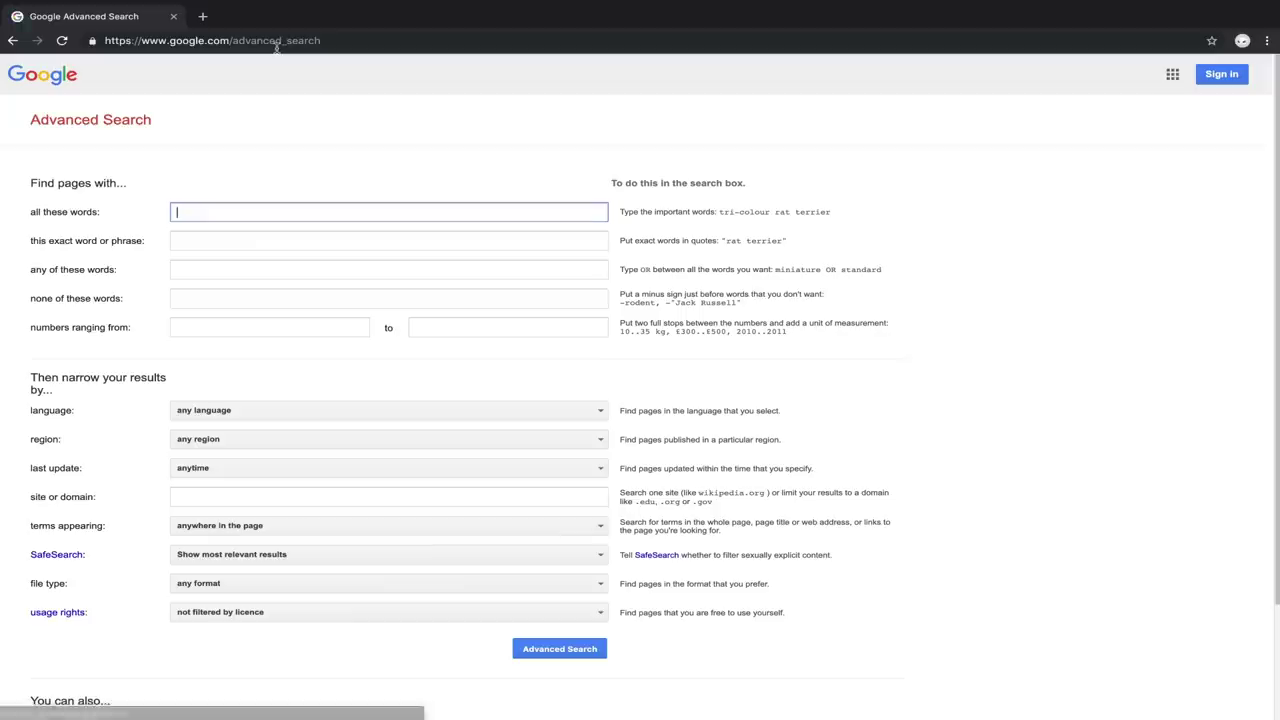
scroll(260, 180, down, 3)
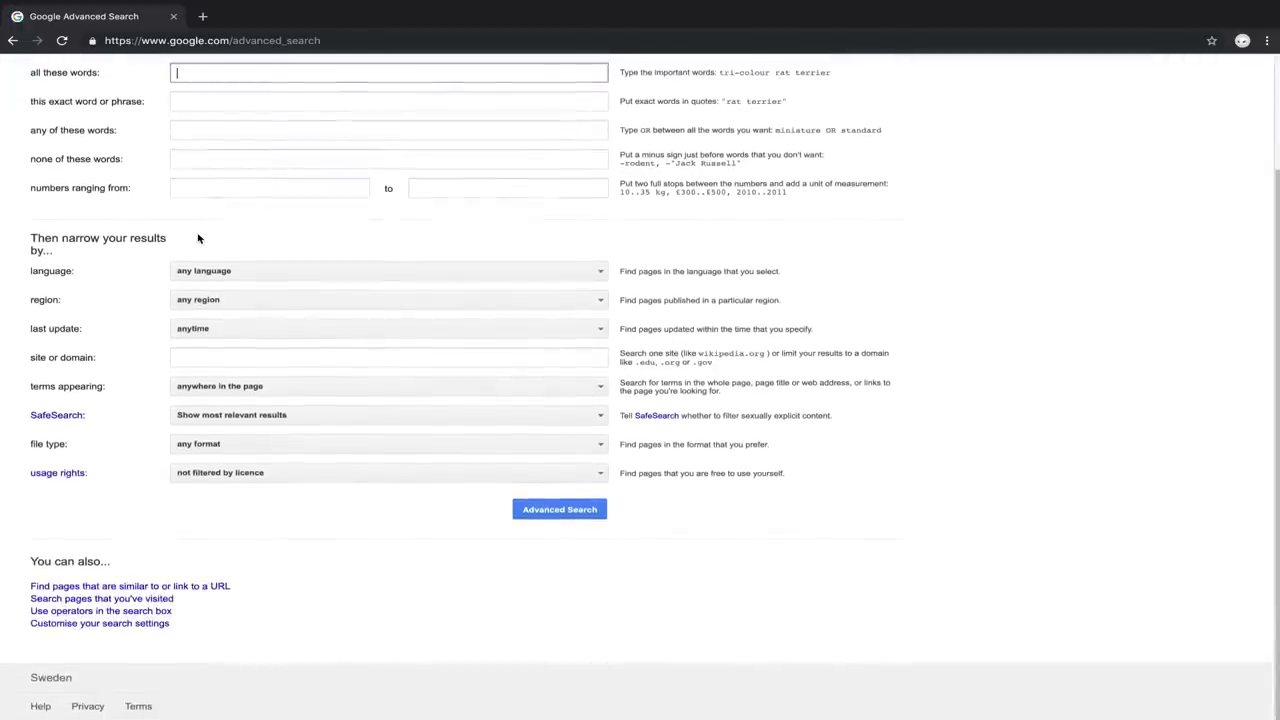
scroll(196, 239, up, 2)
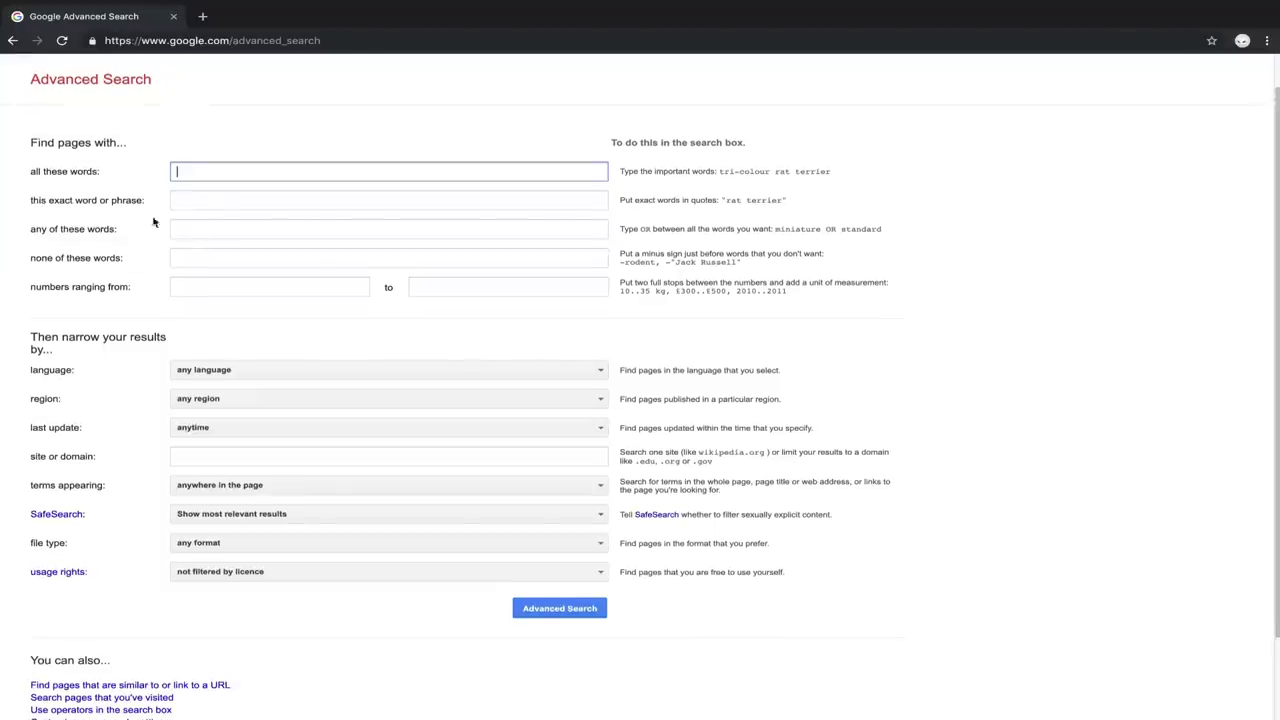
click(213, 199)
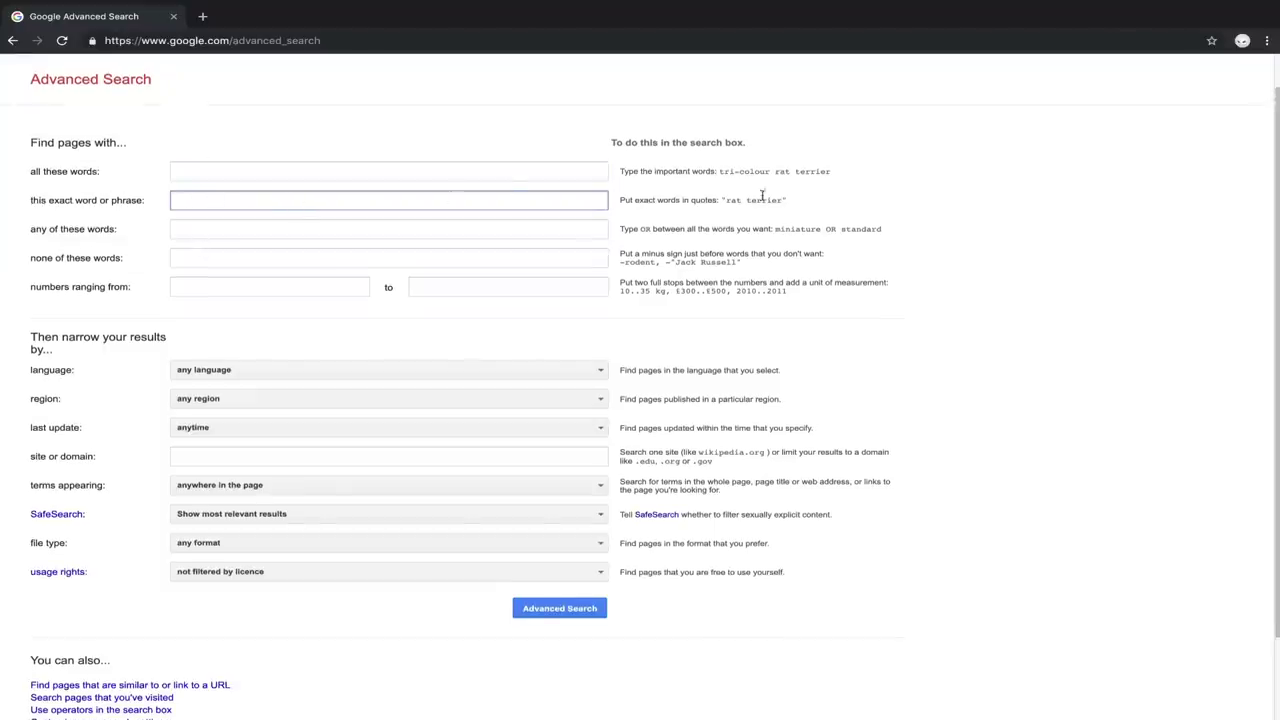
click(135, 232)
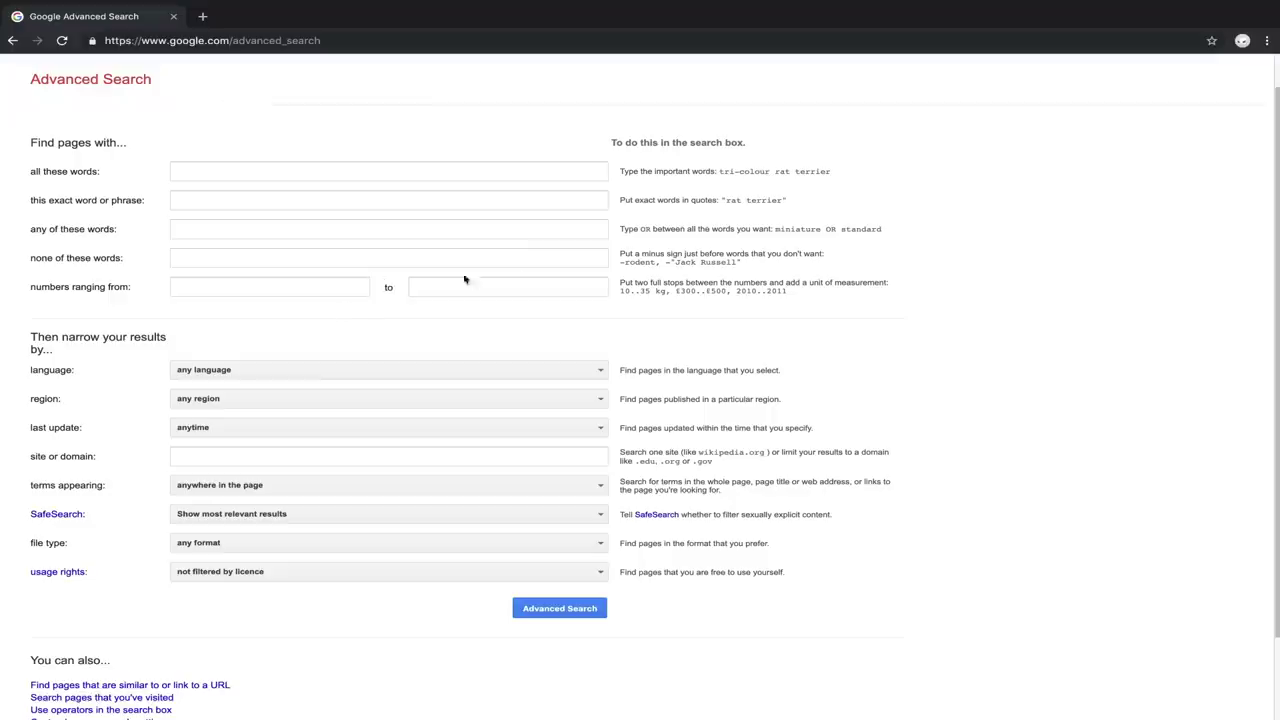
scroll(620, 480, down, 1)
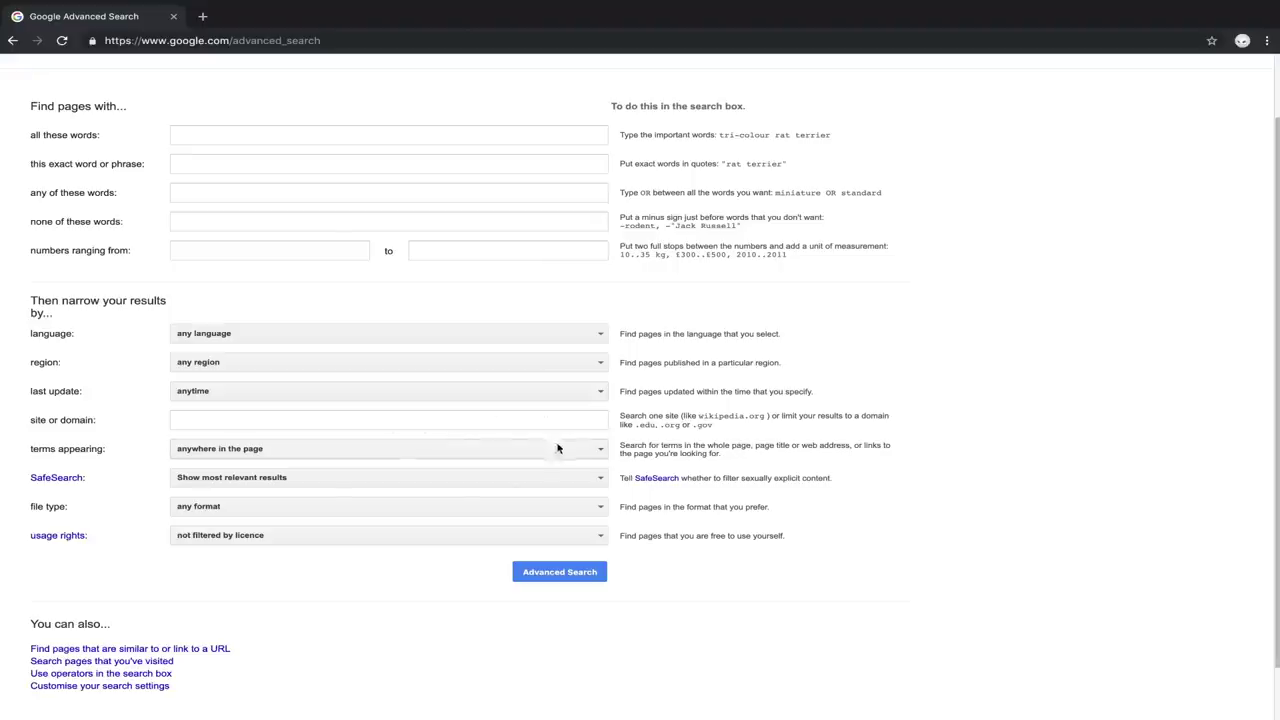
click(247, 451)
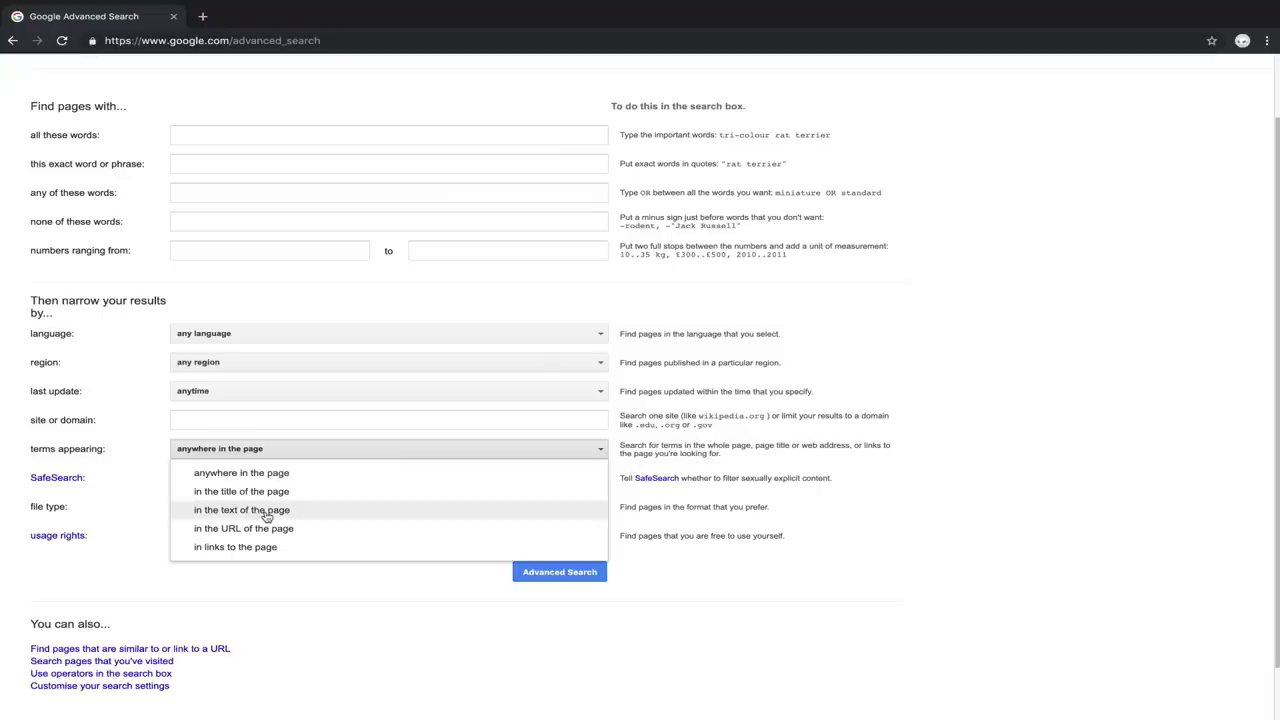
click(310, 570)
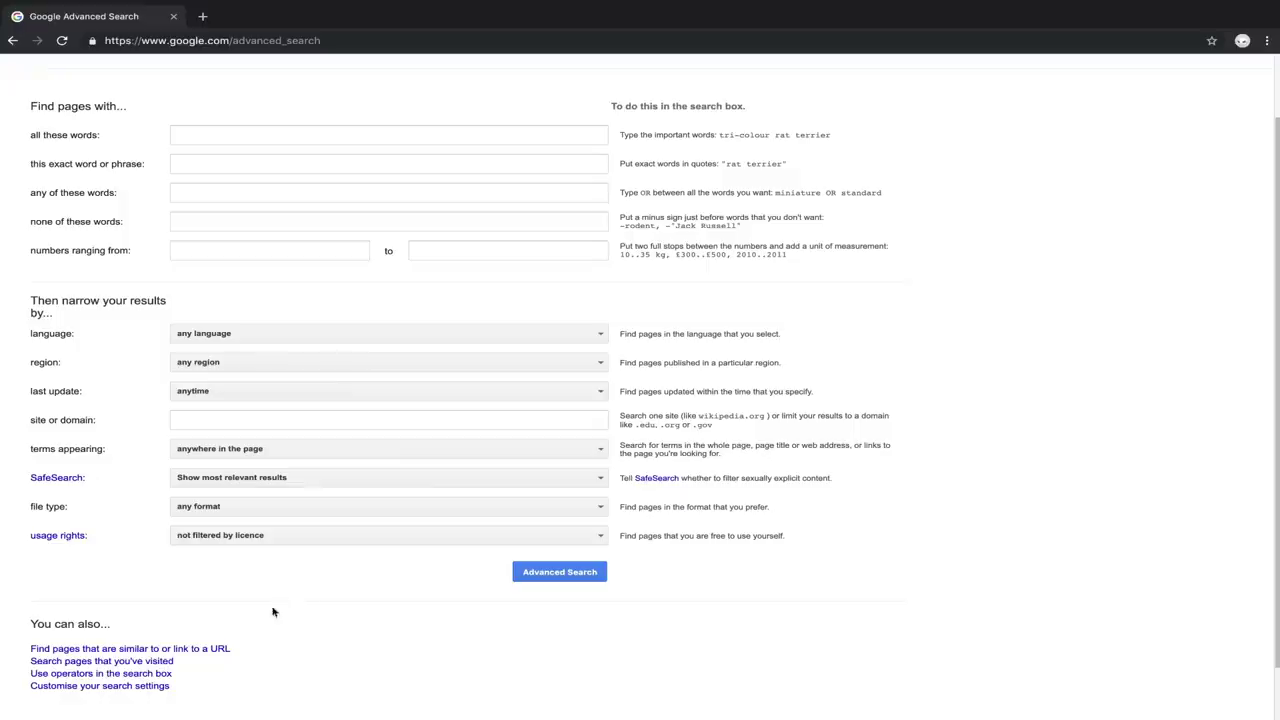
click(213, 508)
scroll(235, 553, down, 1)
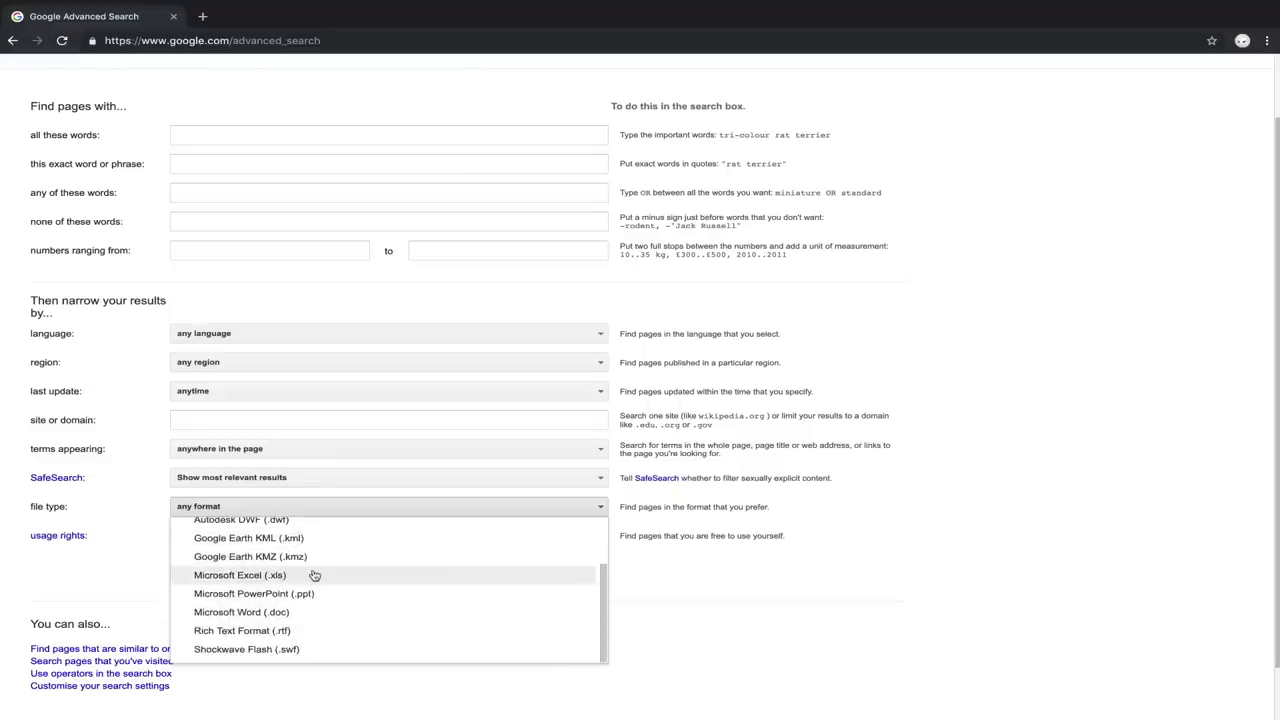
scroll(335, 637, up, 1)
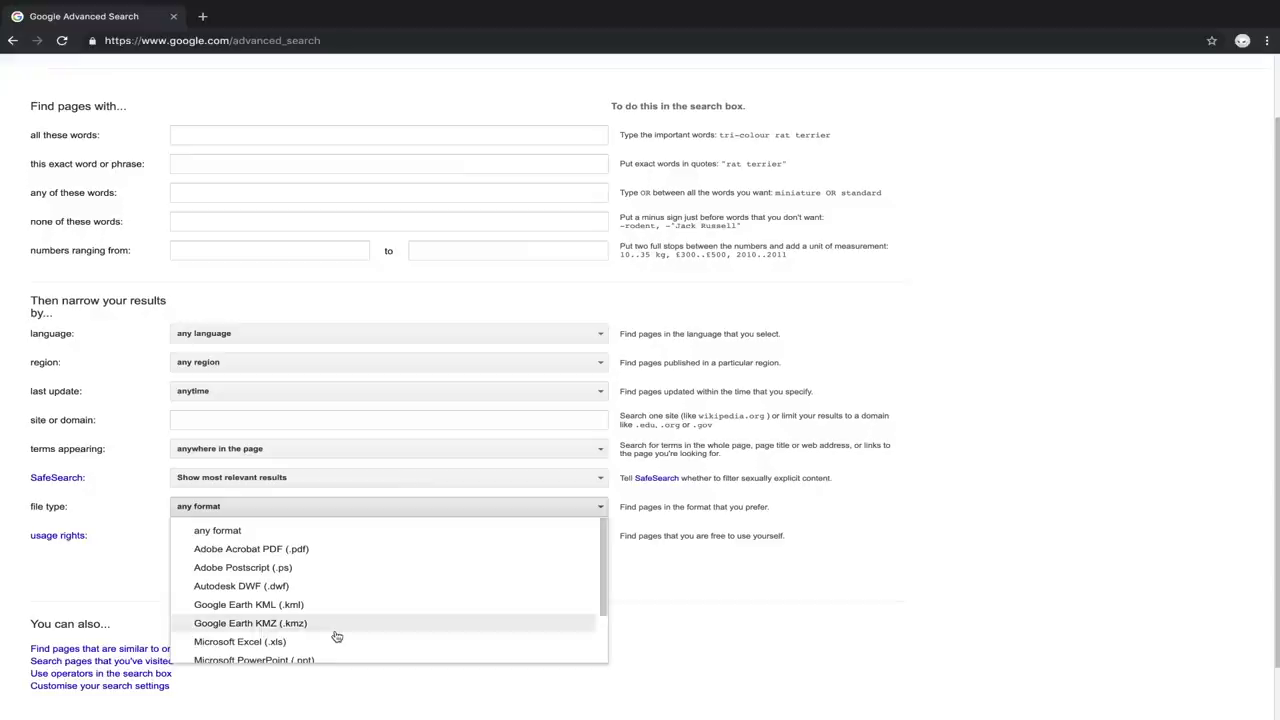
click(137, 600)
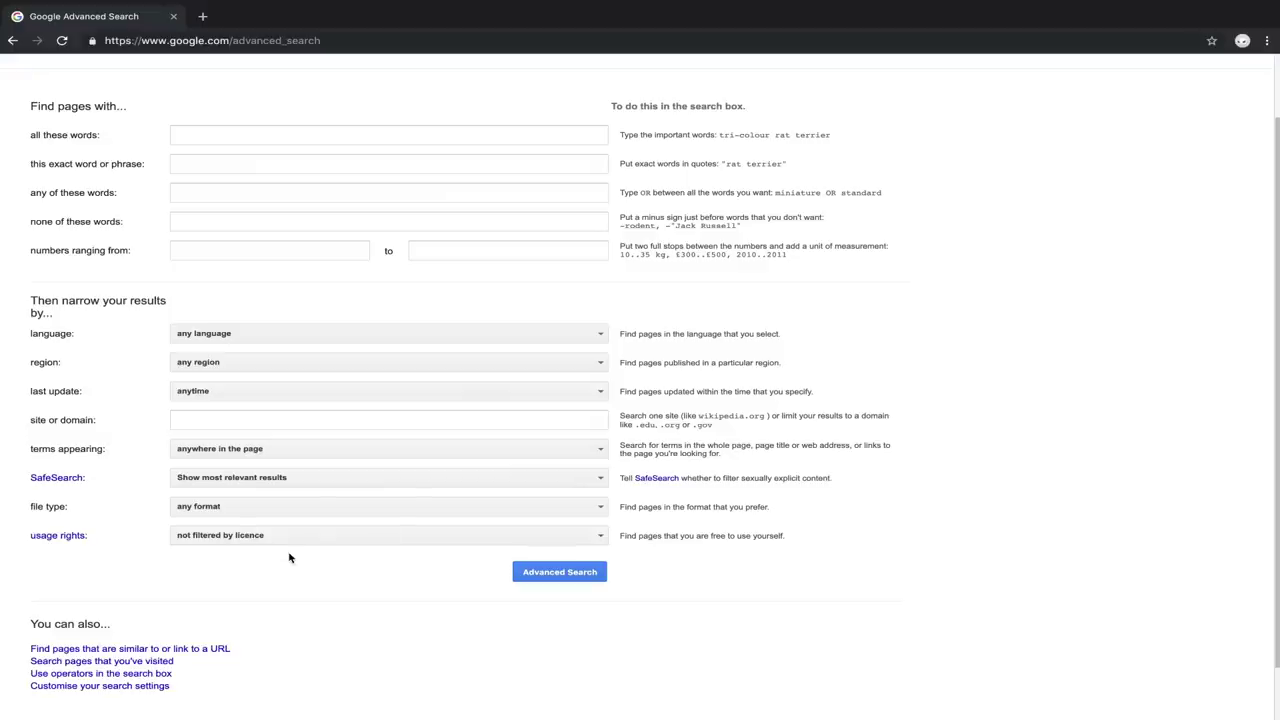
scroll(289, 558, up, 1)
click(306, 578)
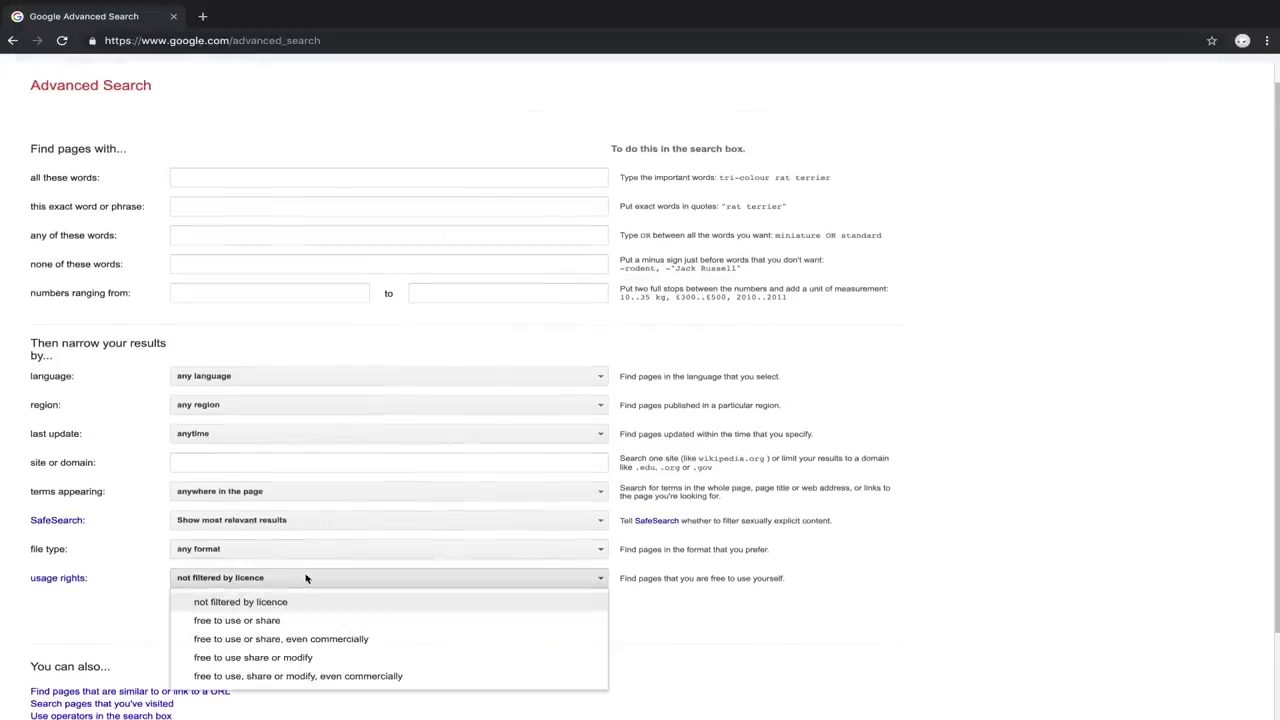
scroll(263, 660, down, 1)
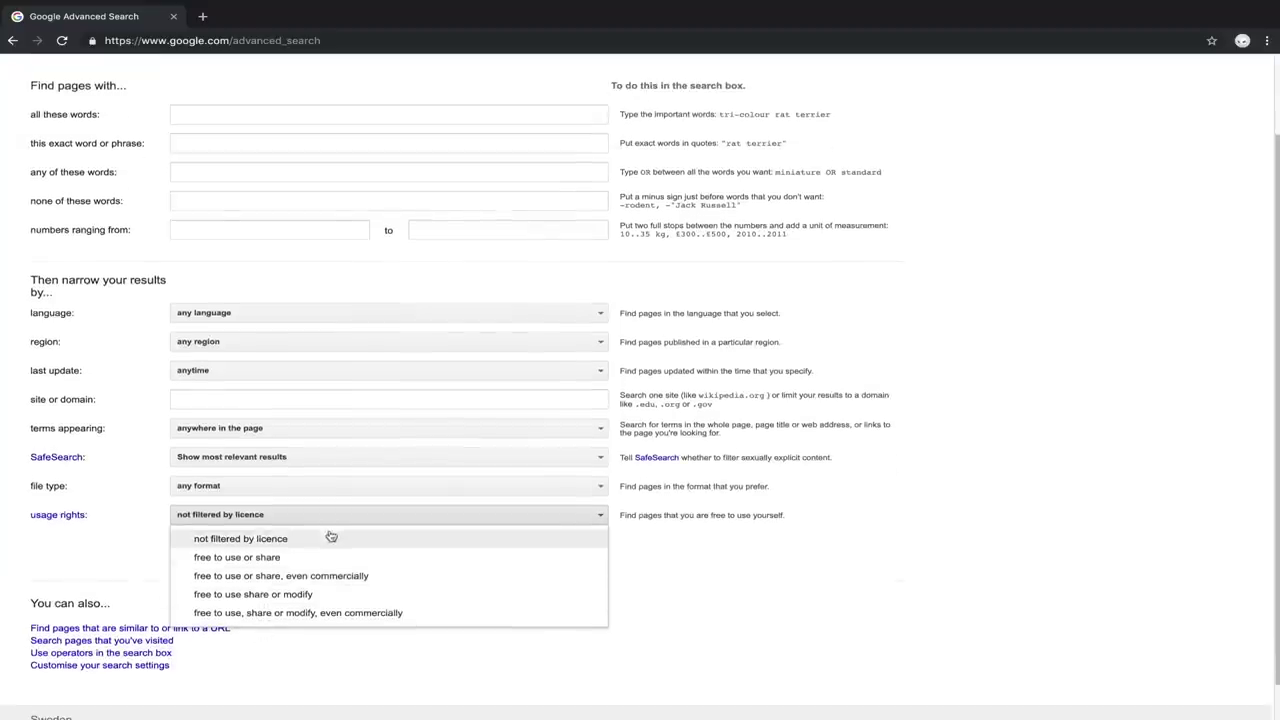
click(122, 570)
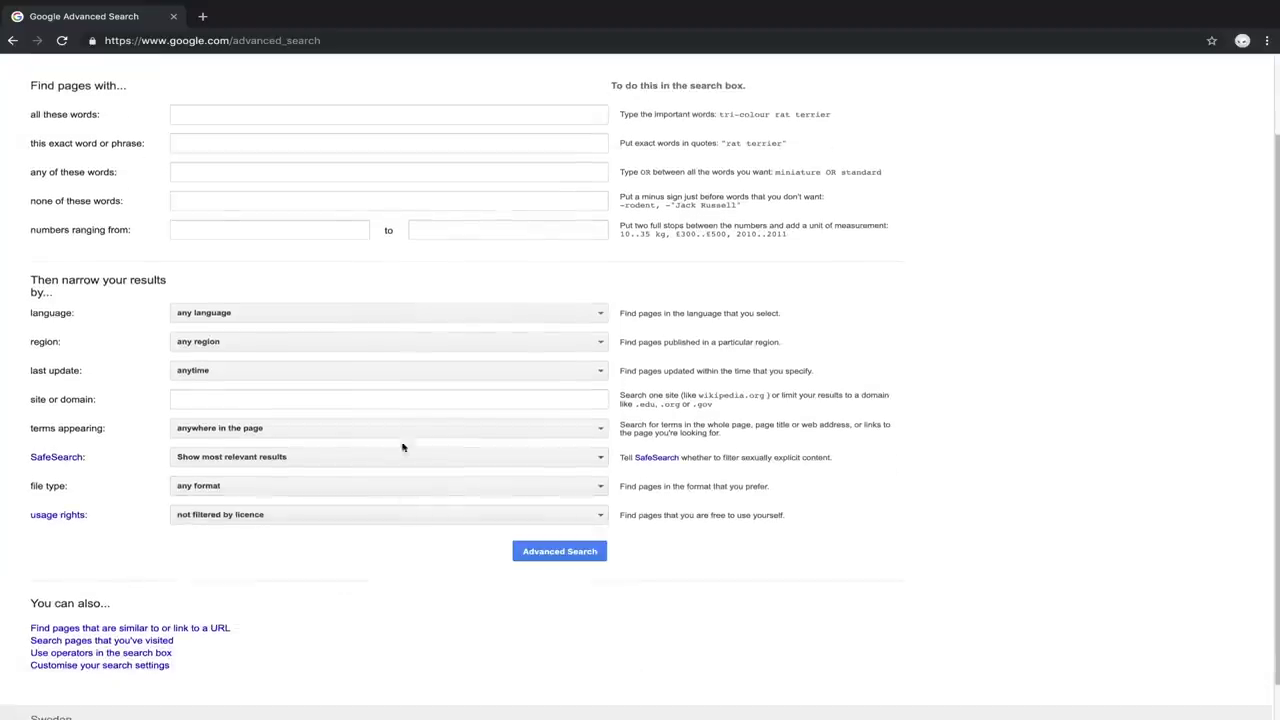
scroll(425, 569, up, 2)
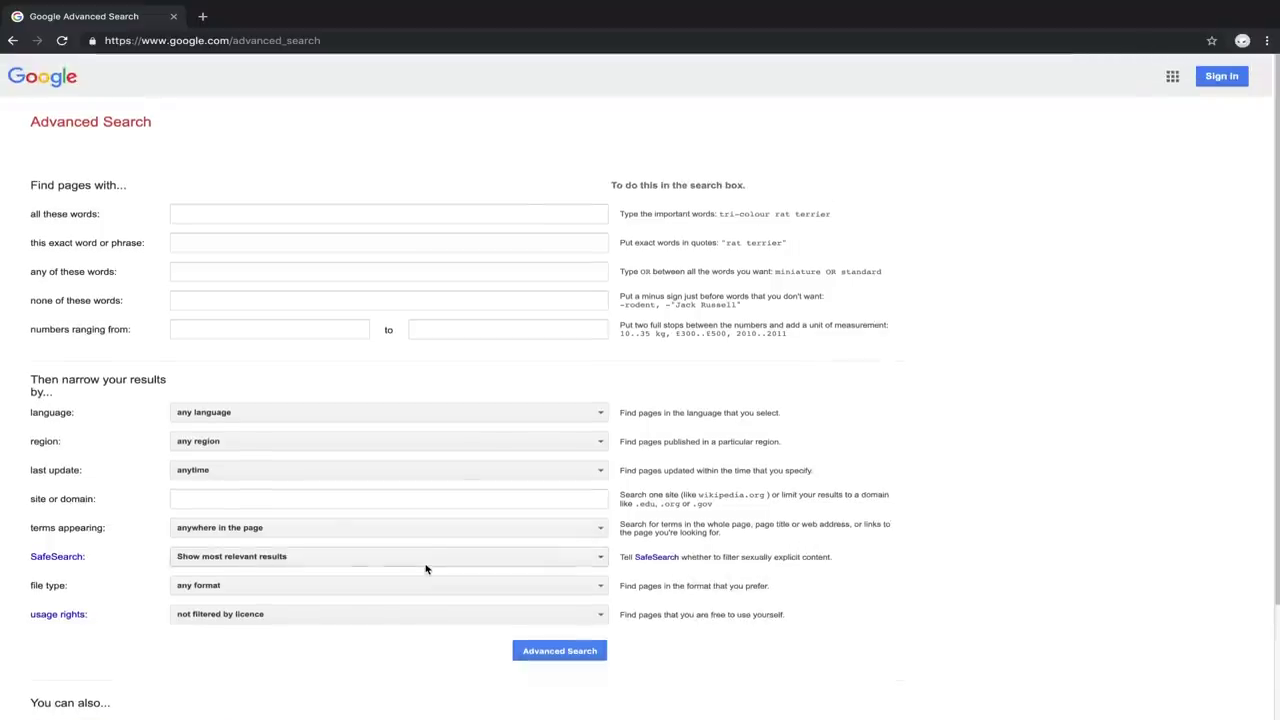